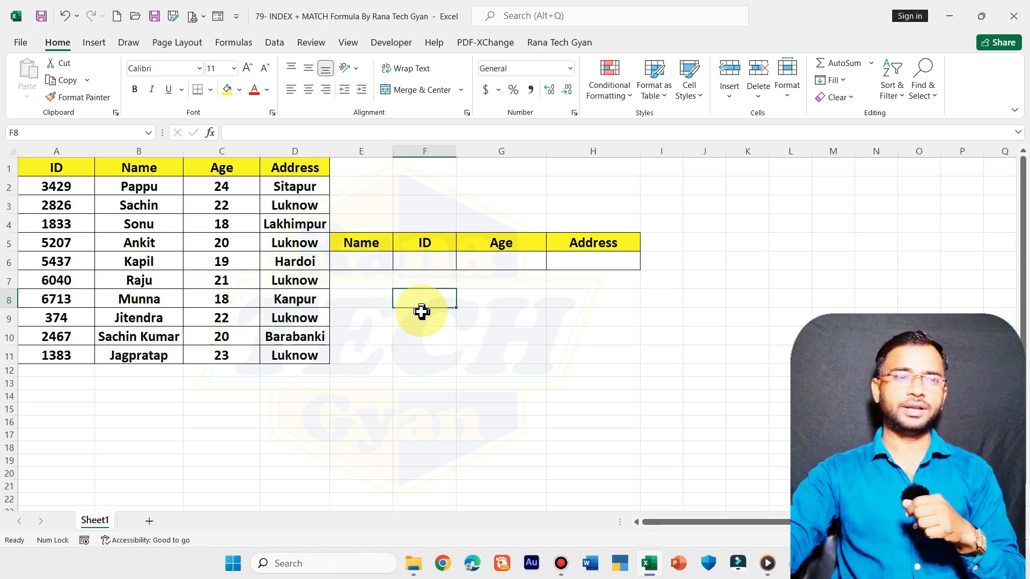
Start an INDEX formula in F6 under the ID heading, using A2:D11 as the array.
click(105, 209)
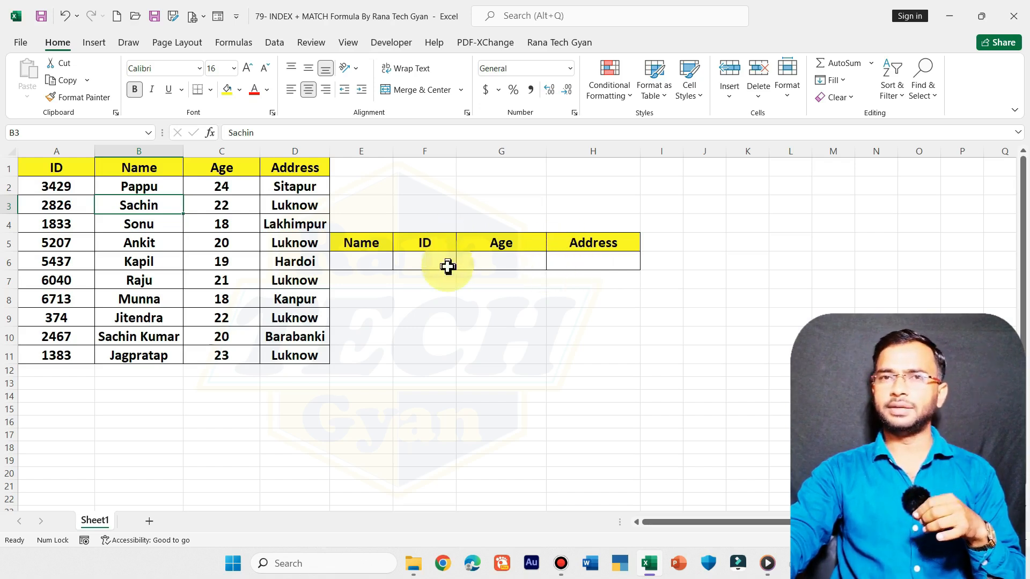
click(366, 261)
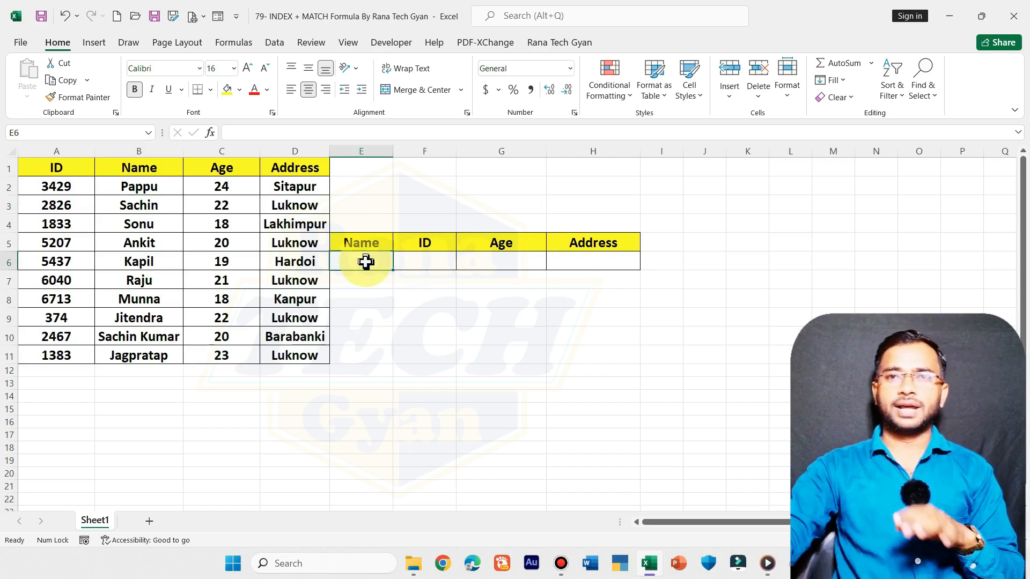
click(423, 261)
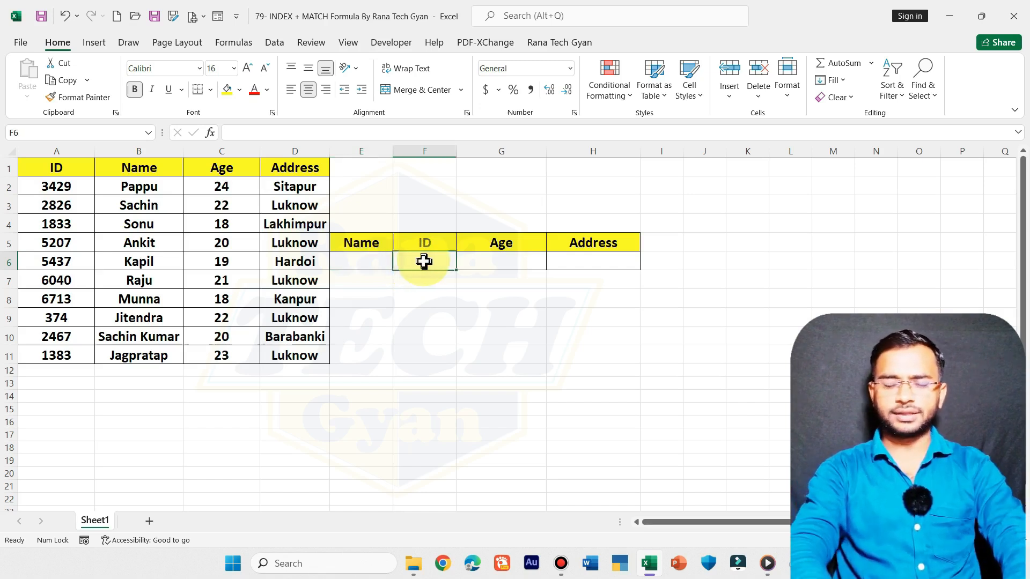
text(=)
text(insw)
key(BackSpace)
key(BackSpace)
key(Tab)
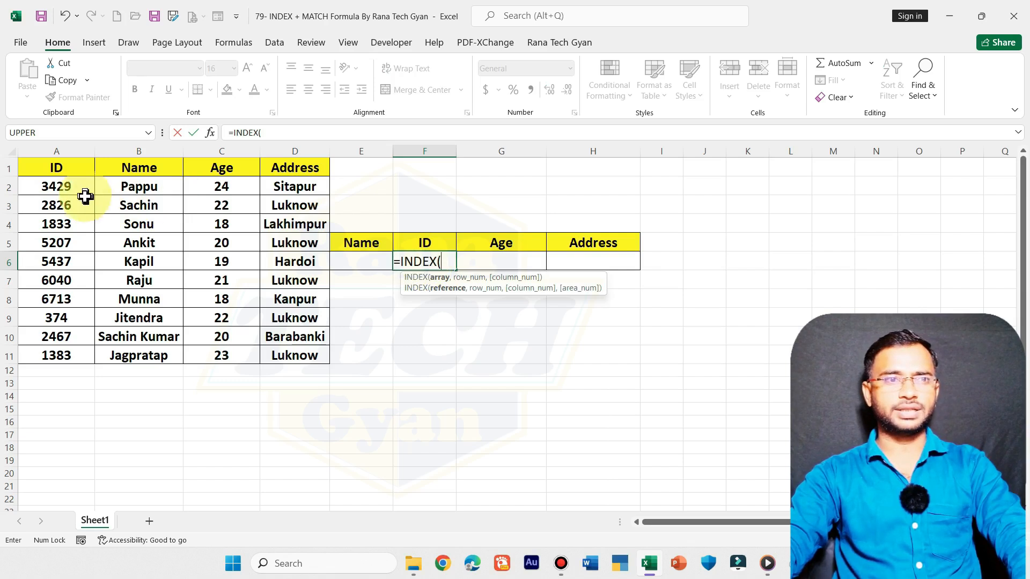
drag(80, 191, 288, 354)
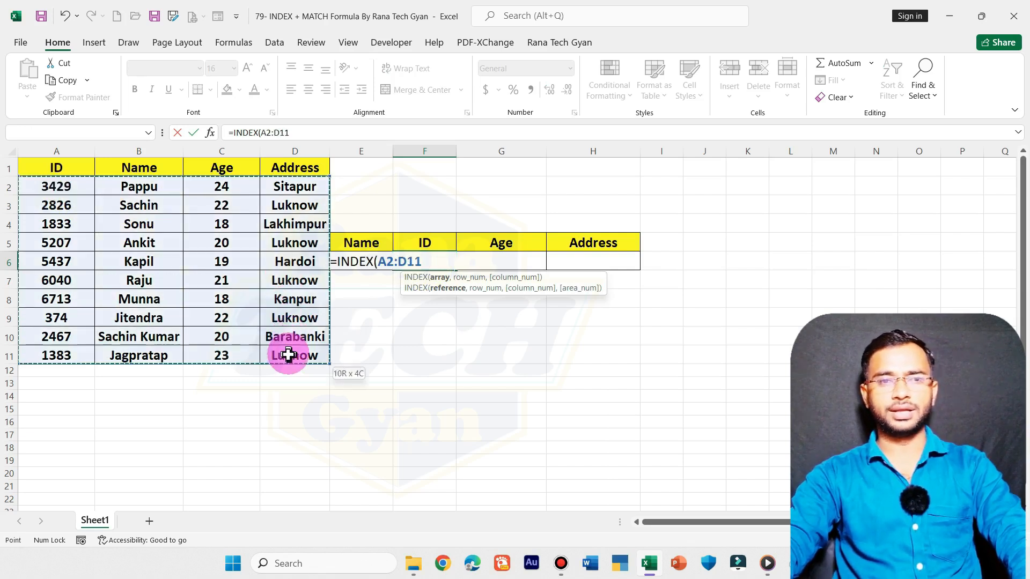
text(,)
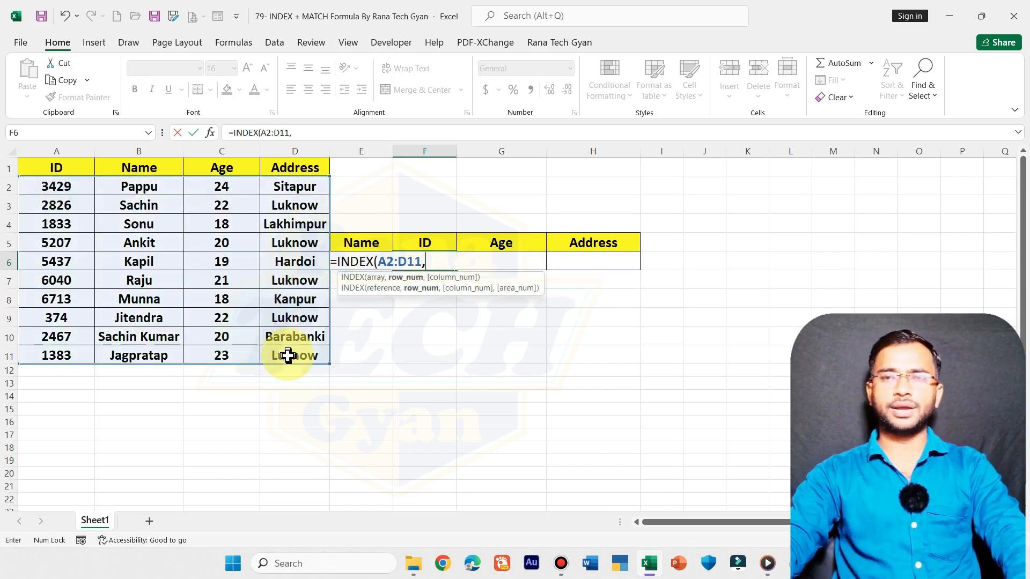
Nest a MATCH function as the row number, looking up E6 in B2:B11 with match type 0.
key(super)
key(super+plus)
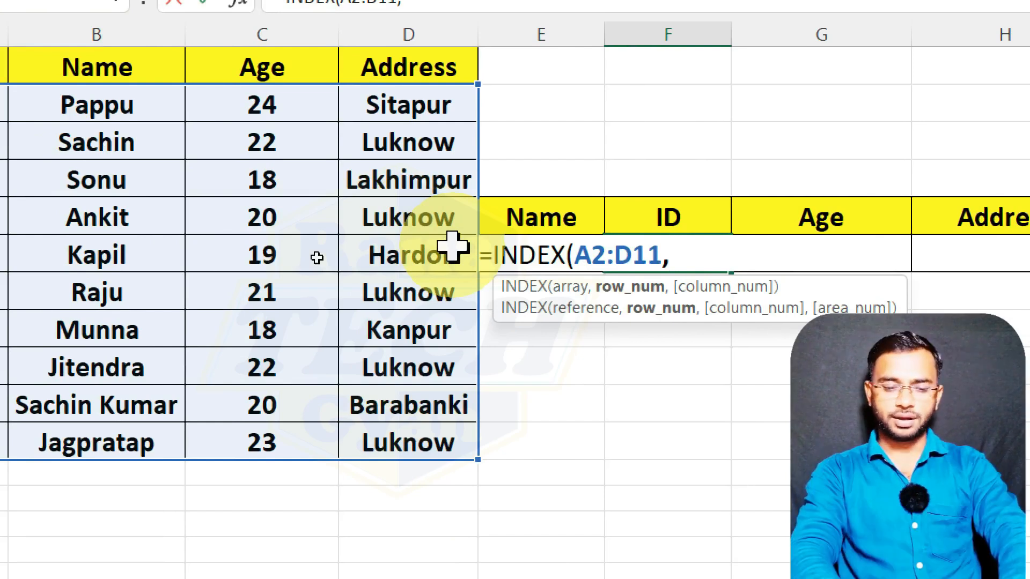
text(math)
key(BackSpace)
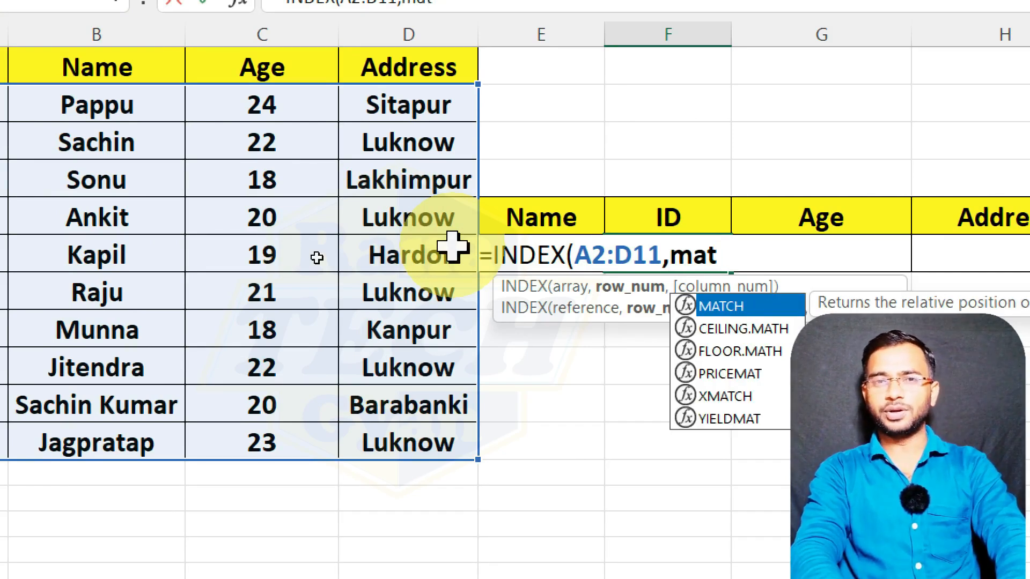
key(Tab)
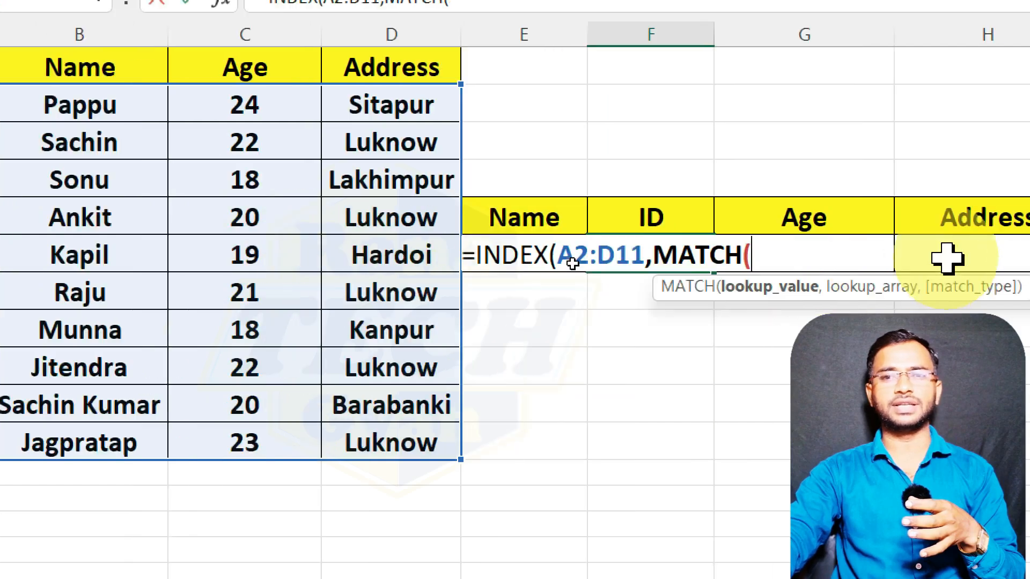
text(e6)
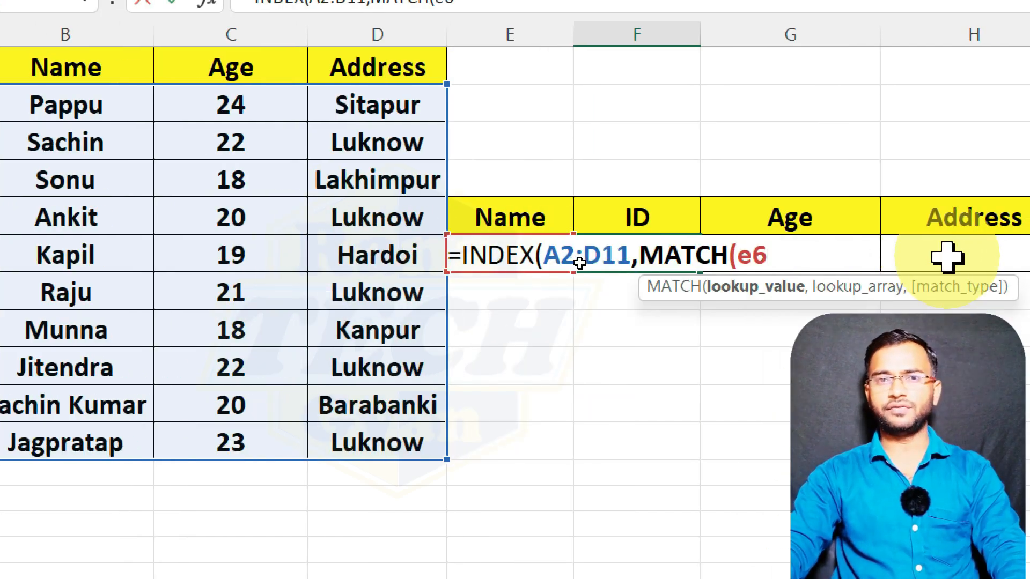
text(,)
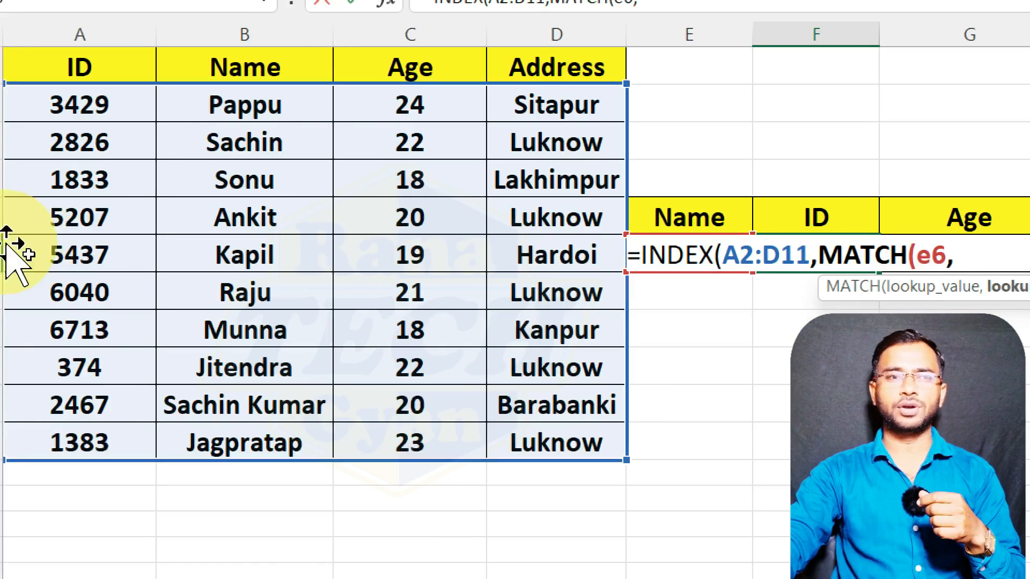
drag(245, 103, 244, 450)
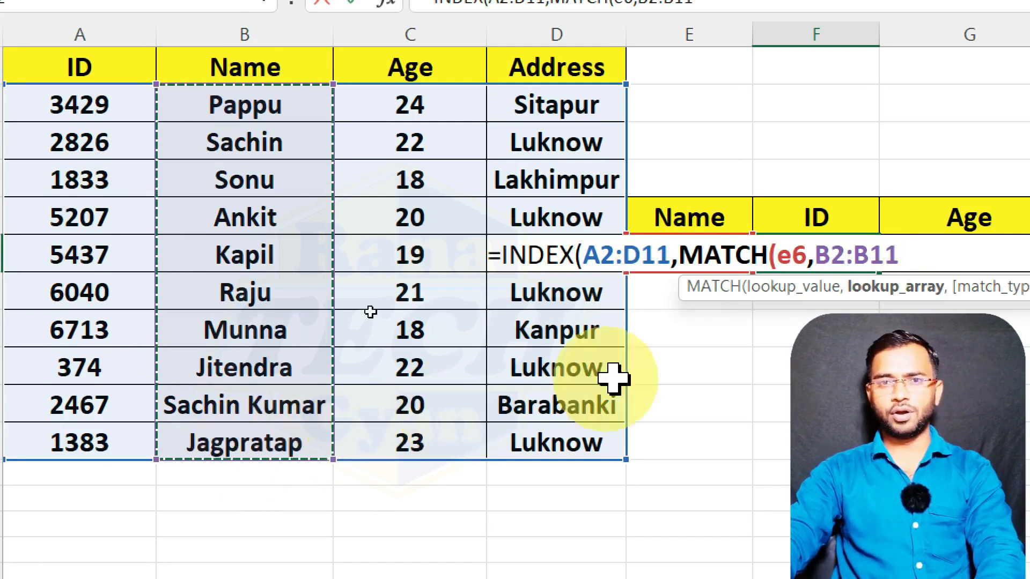
text(,)
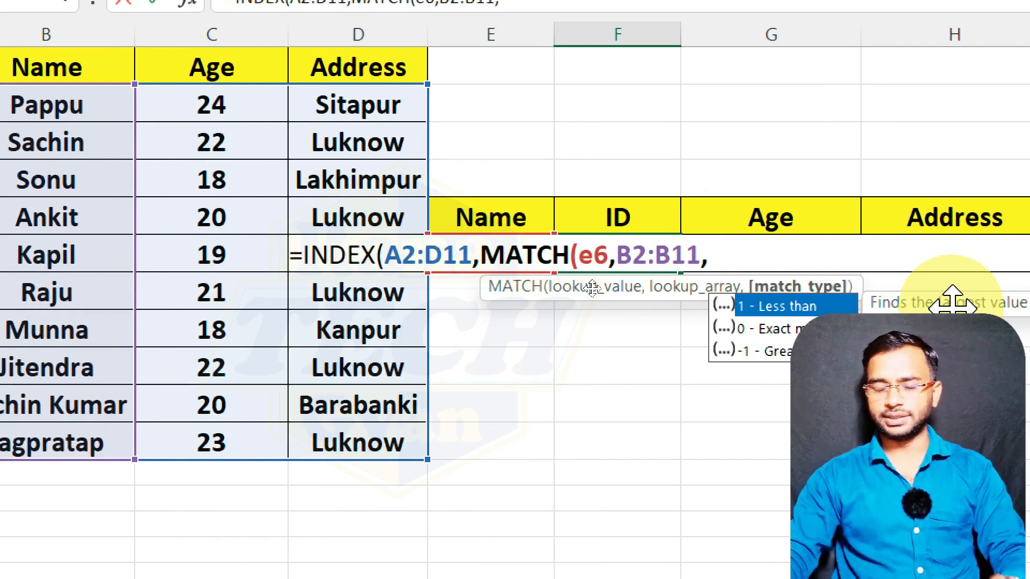
text(0)
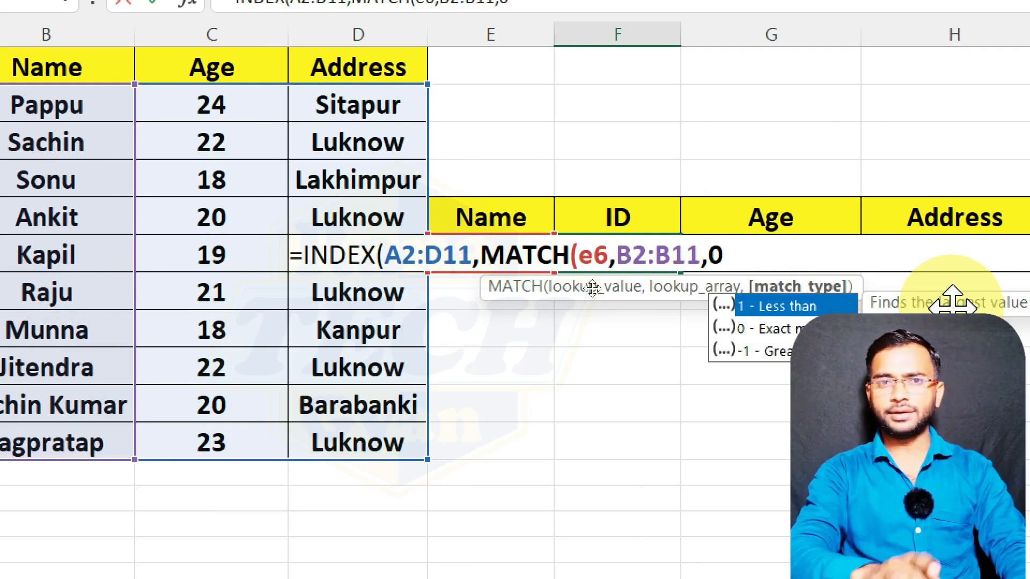
text())
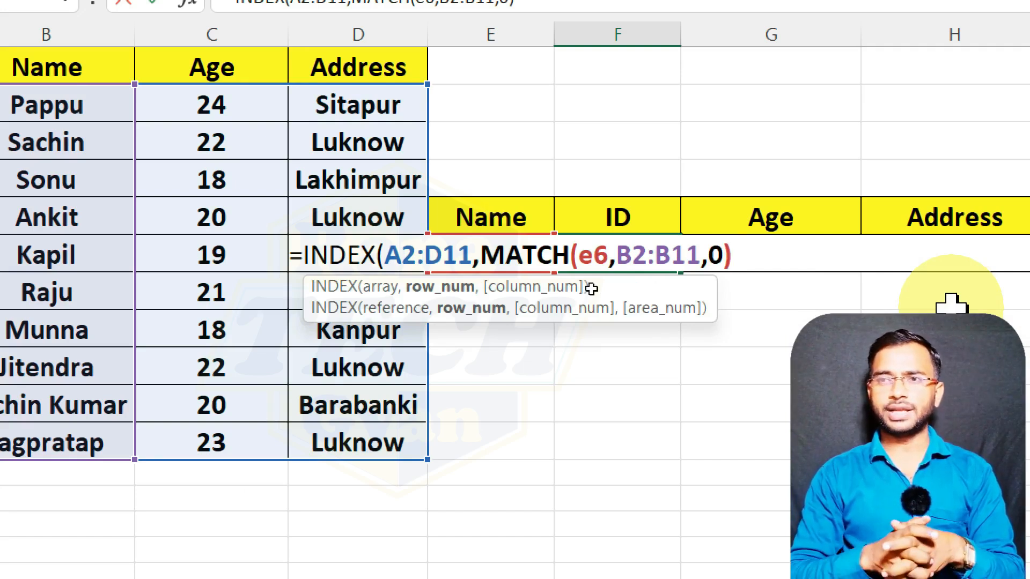
Set the INDEX column number to 1 and complete the ID lookup formula in F6.
text(,)
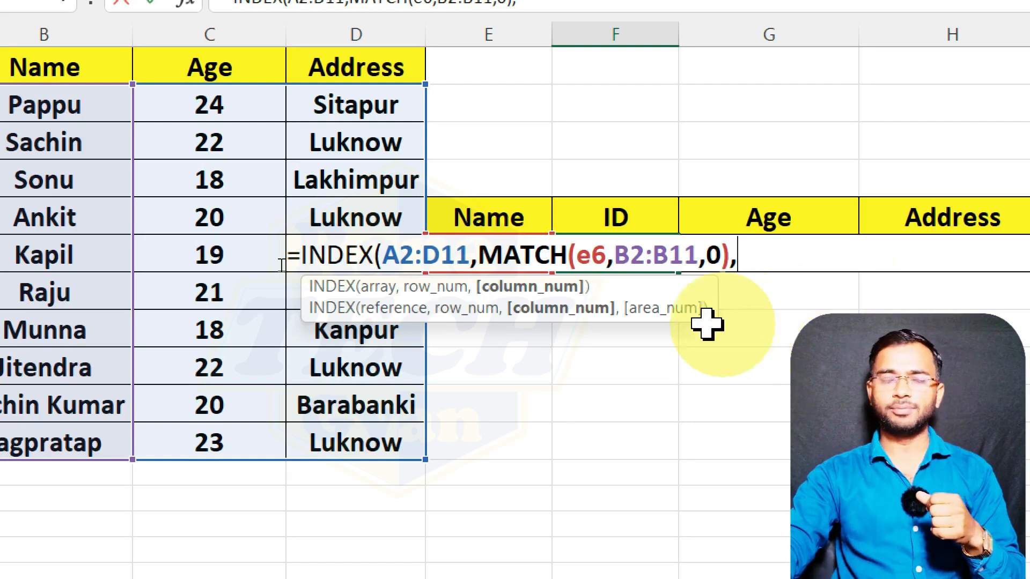
text(1)
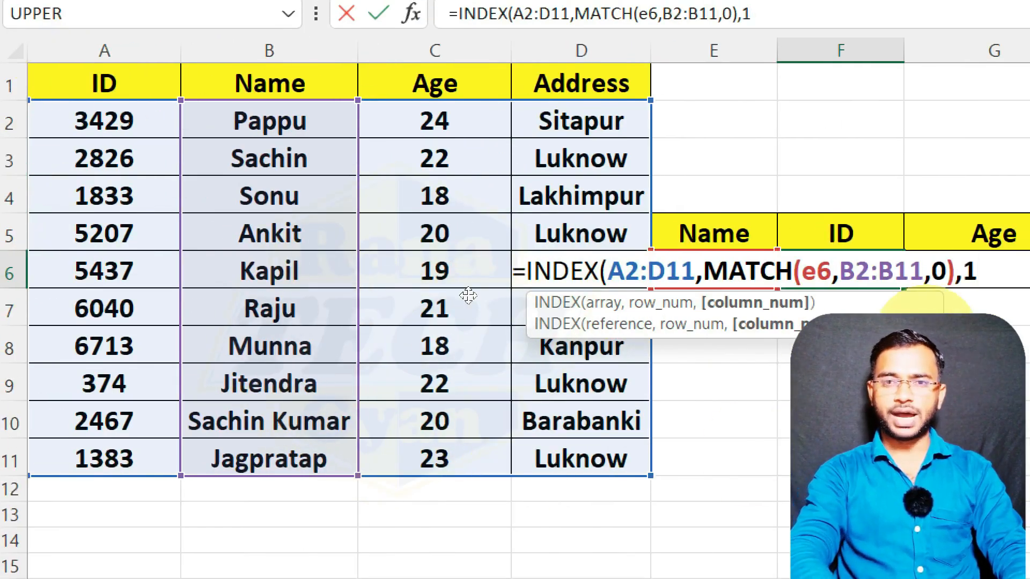
text())
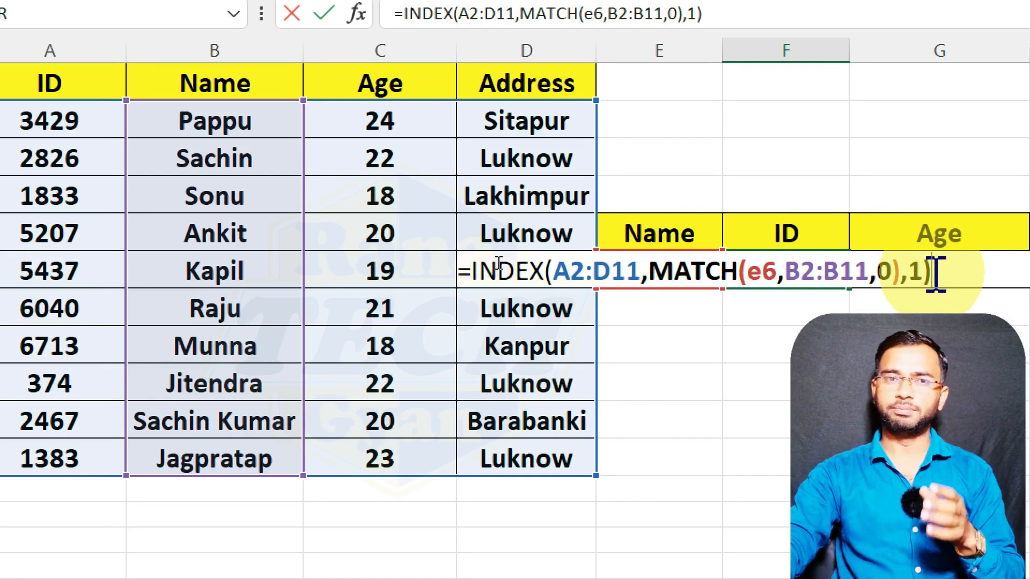
key(Return)
click(746, 268)
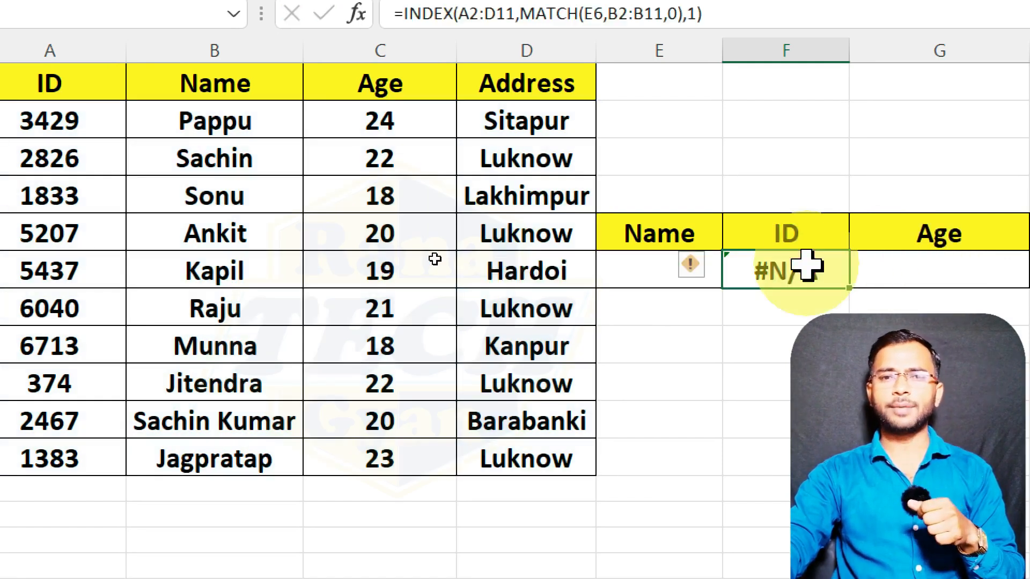
Test the ID lookup by entering the first, second and third names of the source table in E6, one after another.
click(644, 271)
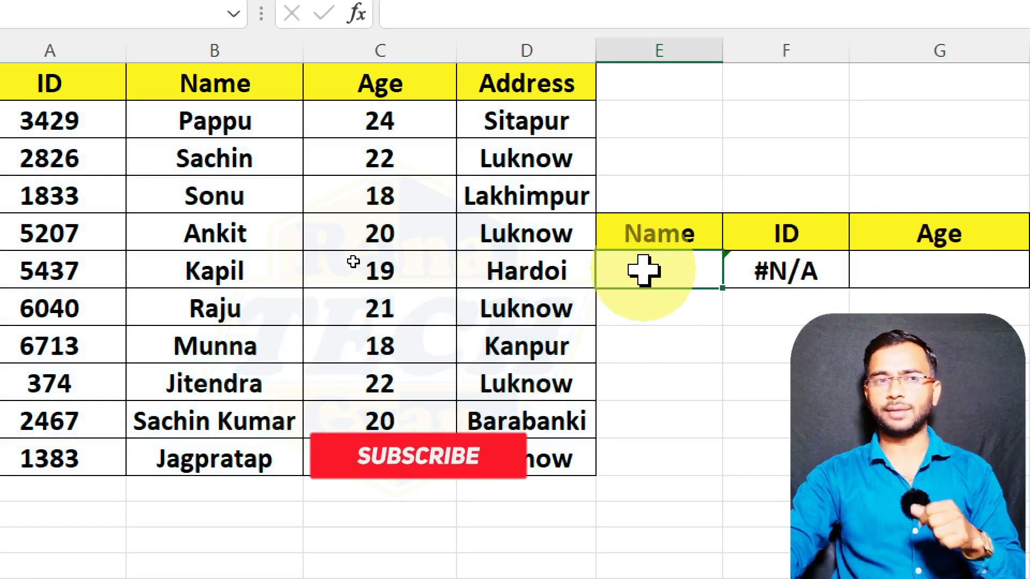
text(pappu)
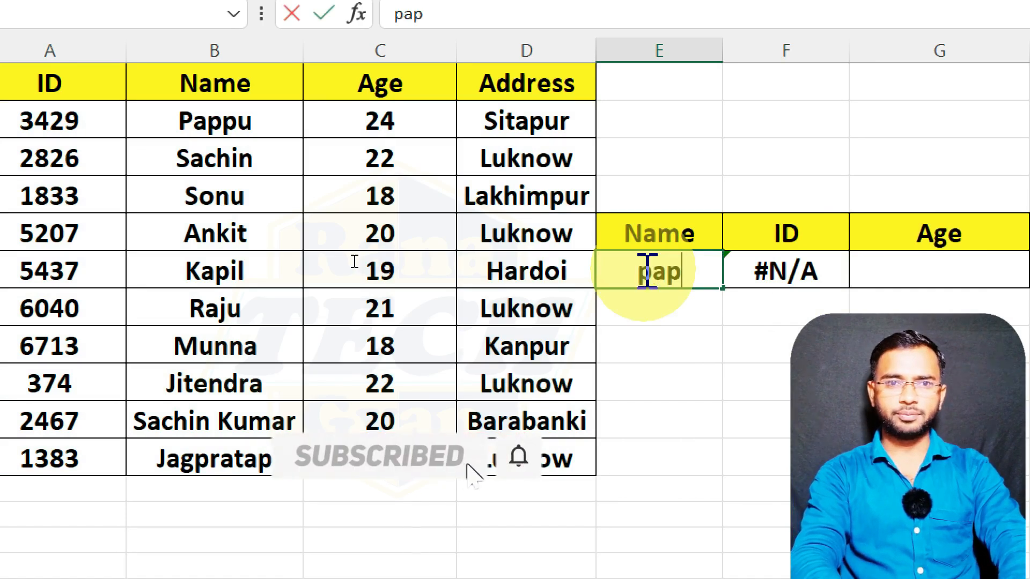
key(Return)
click(644, 270)
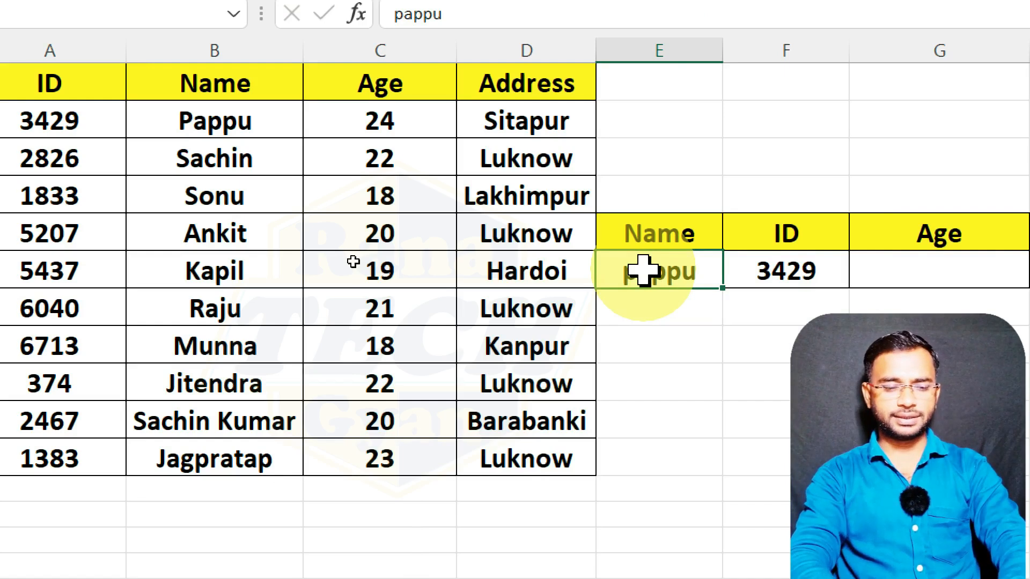
text(sachin)
key(Return)
click(643, 270)
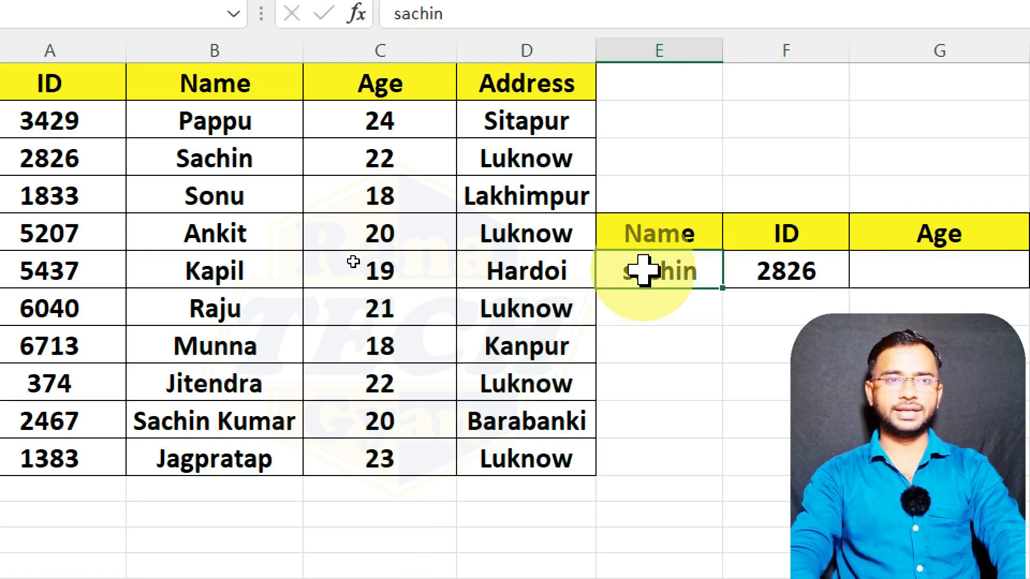
text(sonu)
key(Return)
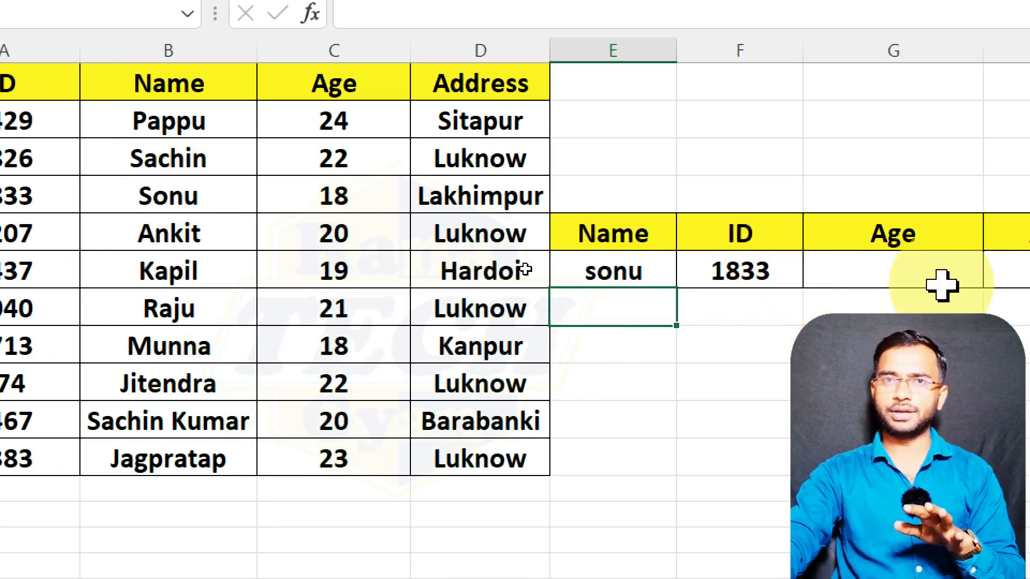
Start an INDEX formula in G6 under the Age heading, using A2:D11 as the array.
click(908, 274)
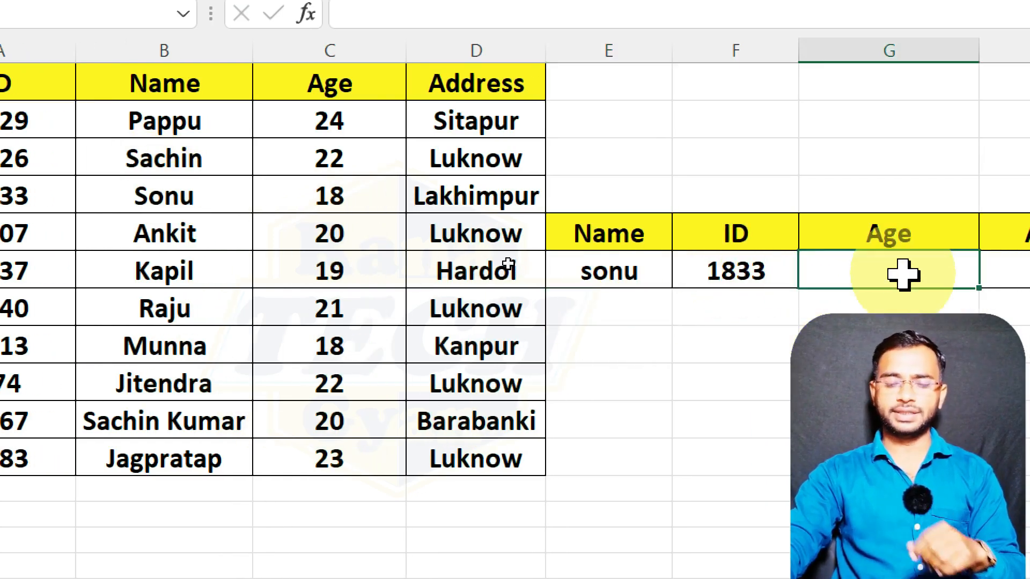
text(=ind)
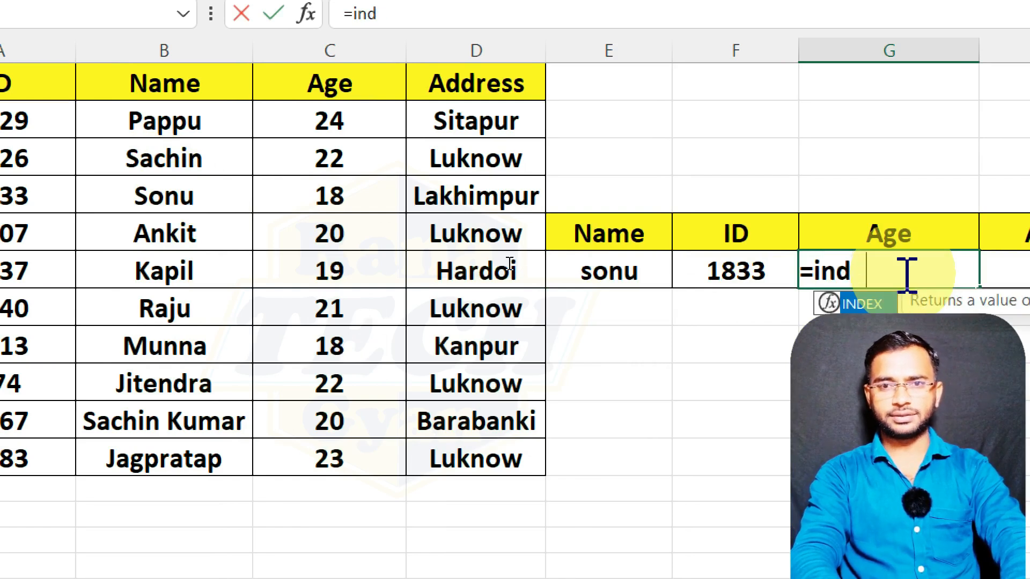
key(Tab)
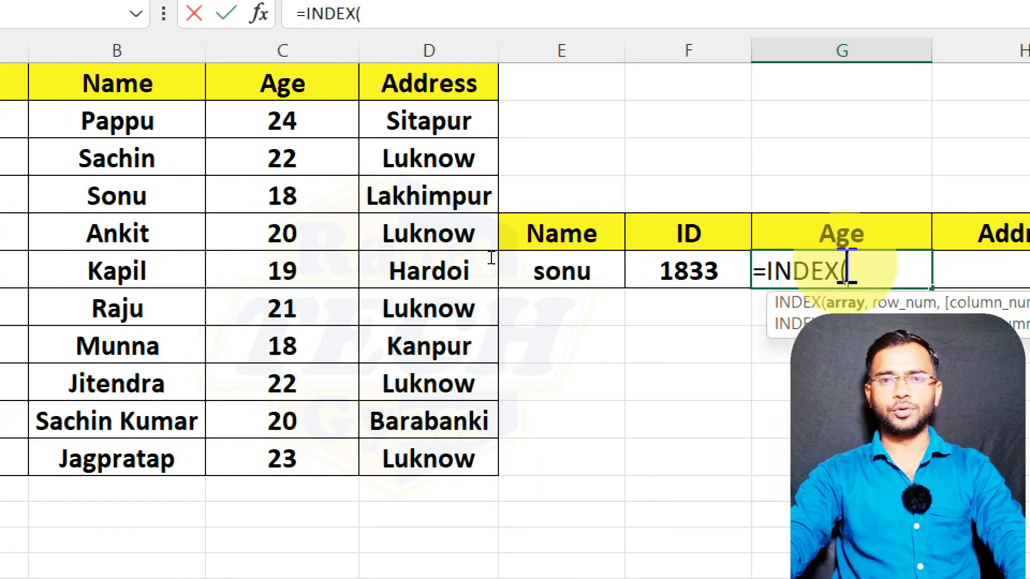
drag(80, 127, 558, 459)
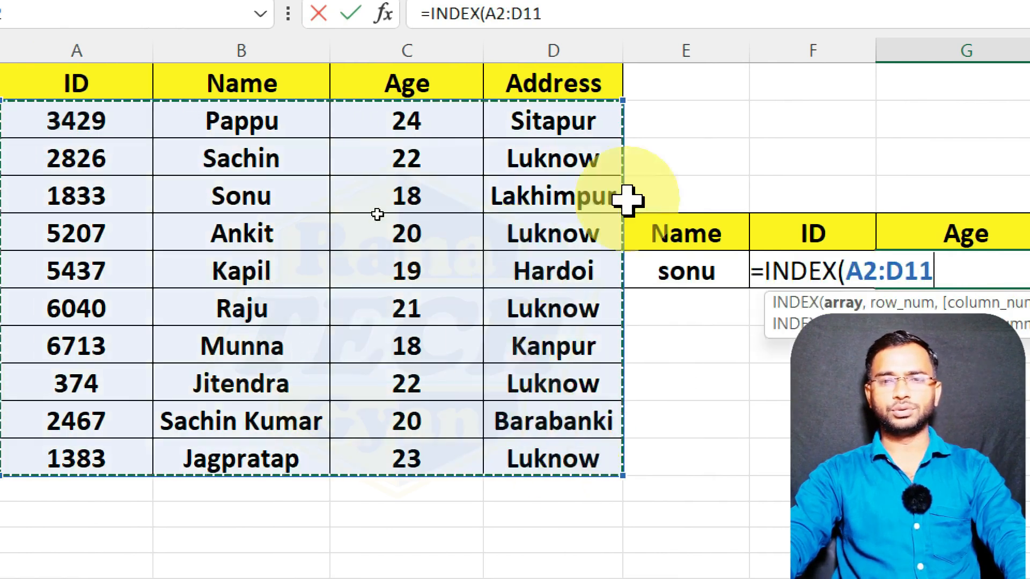
text(,)
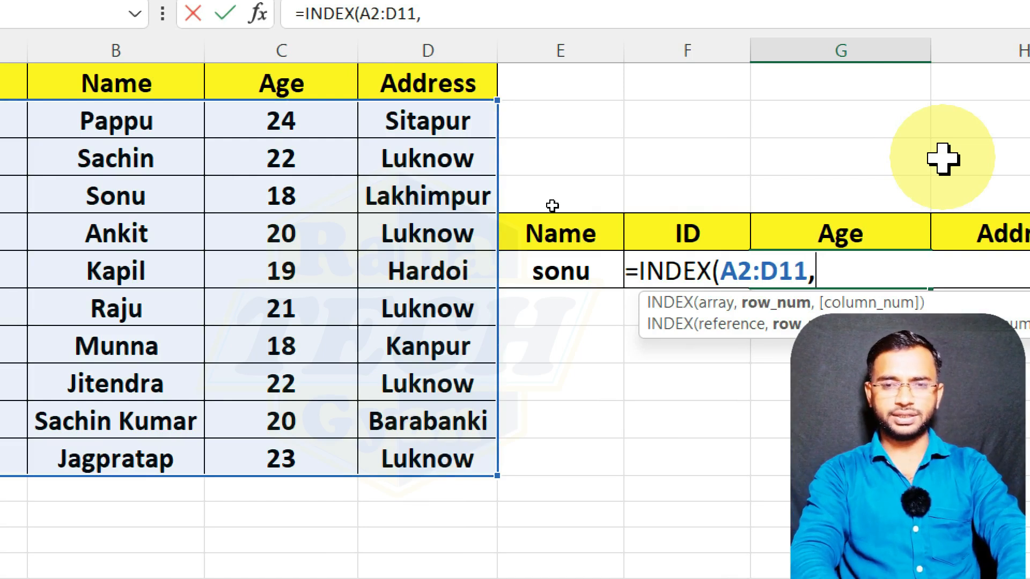
text(math)
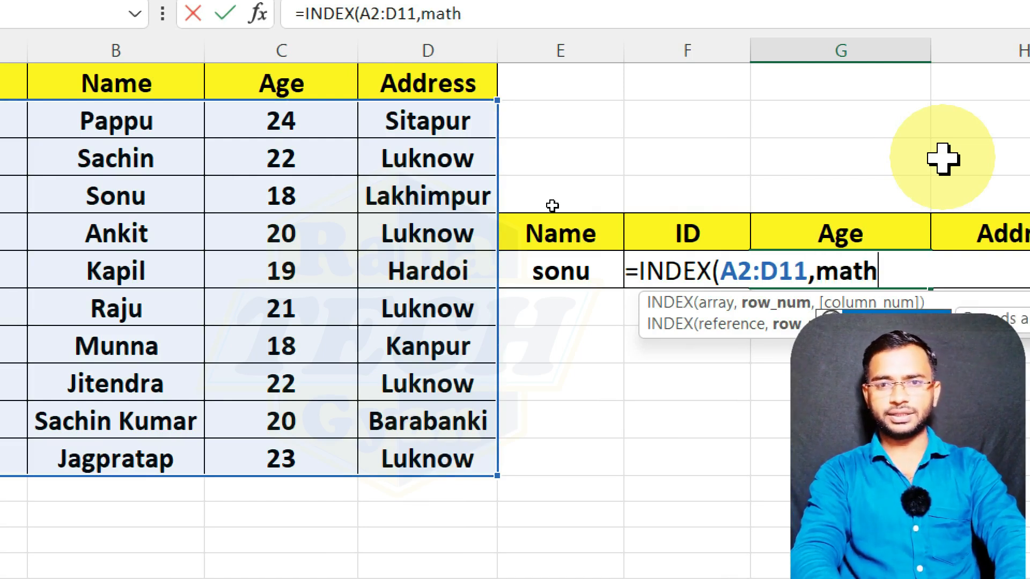
Nest a MATCH function as the row number of the G6 formula, looking up E6 in B2:B11 with match type 0.
key(Tab)
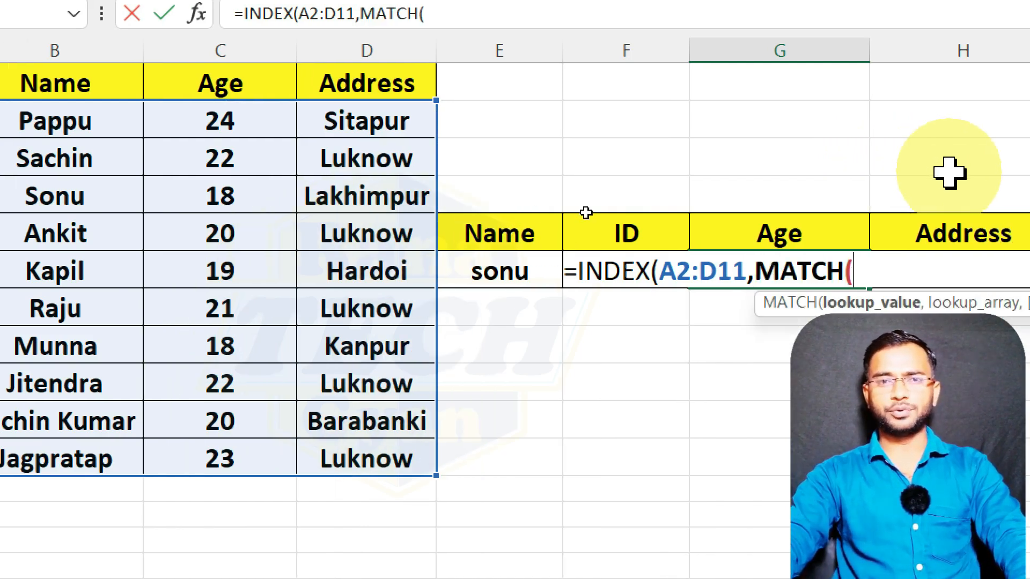
click(466, 270)
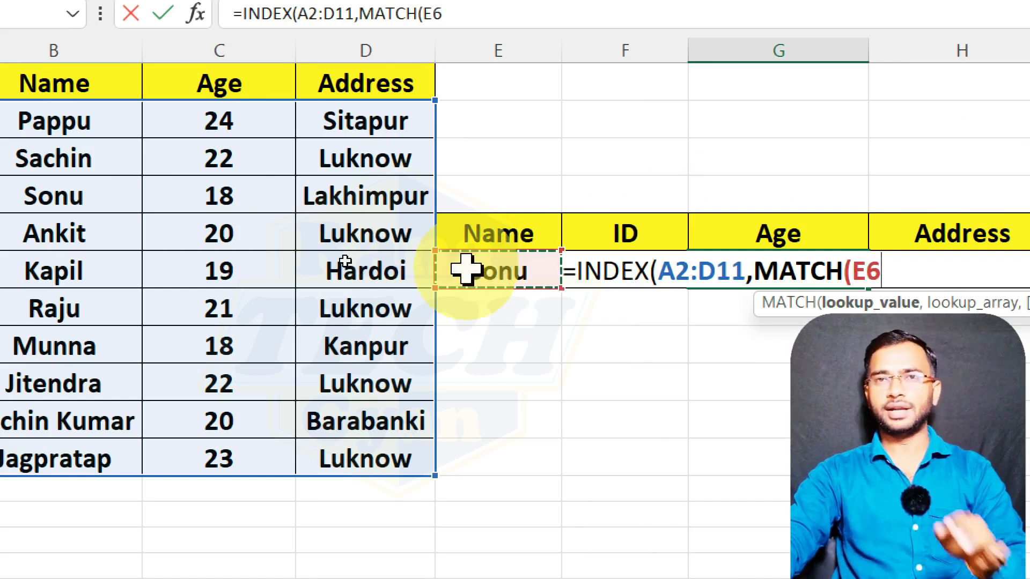
text(,)
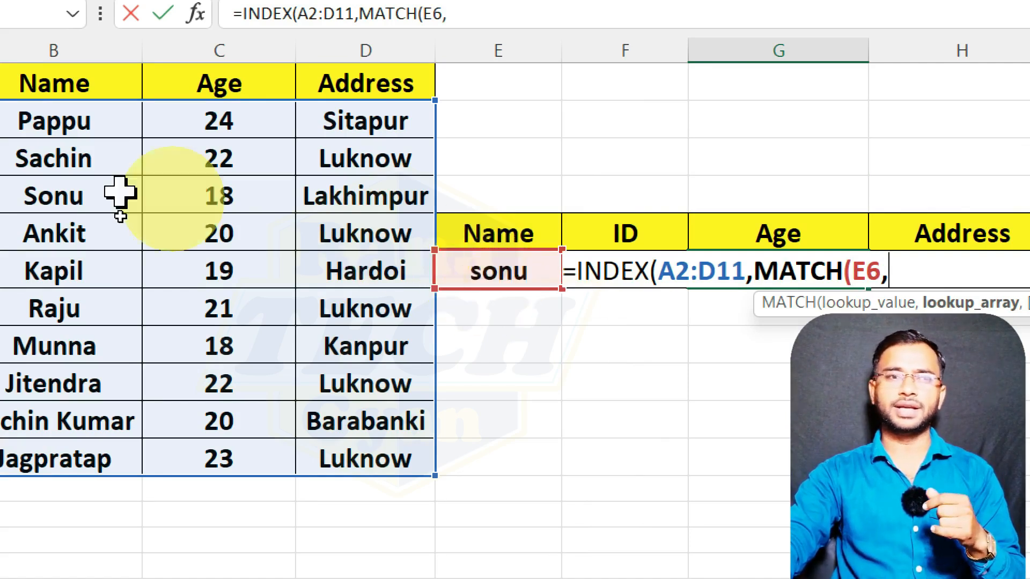
drag(105, 119, 114, 455)
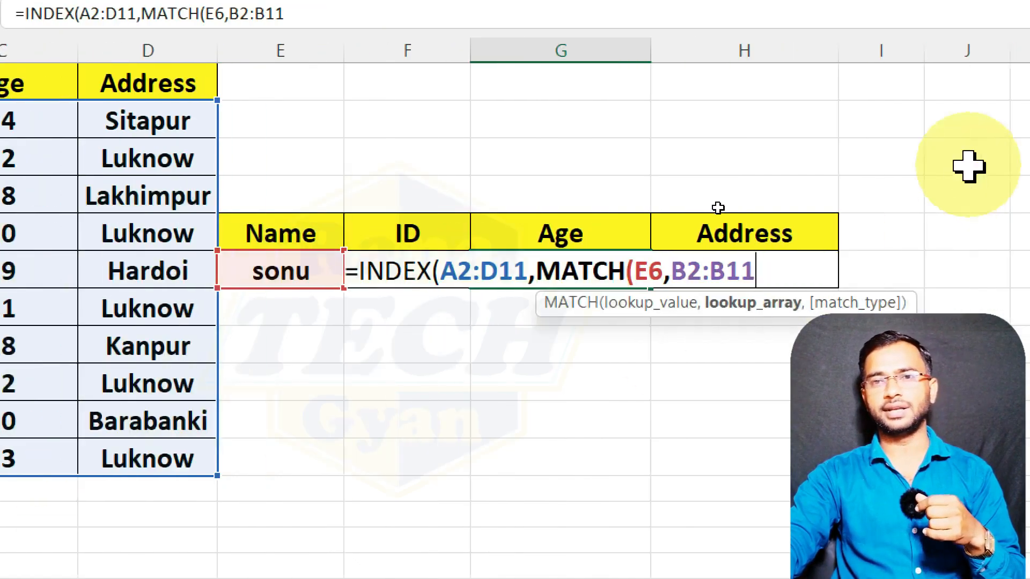
text(,0)
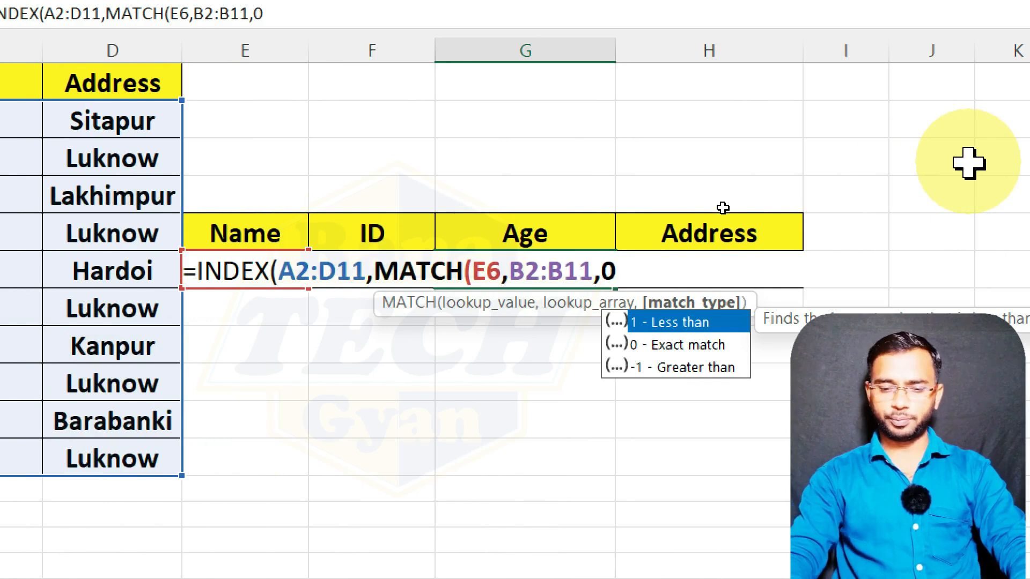
text())
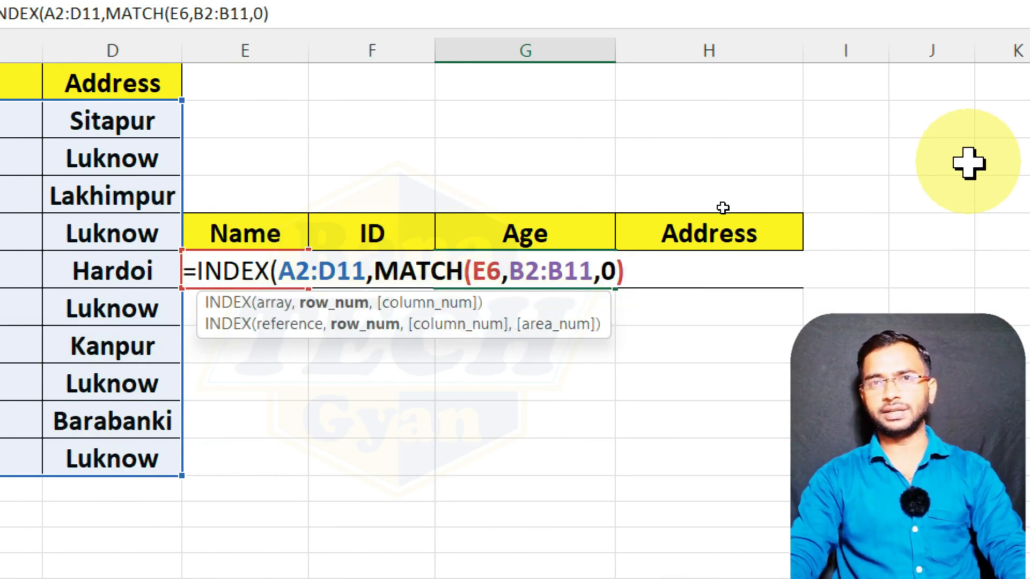
text(,)
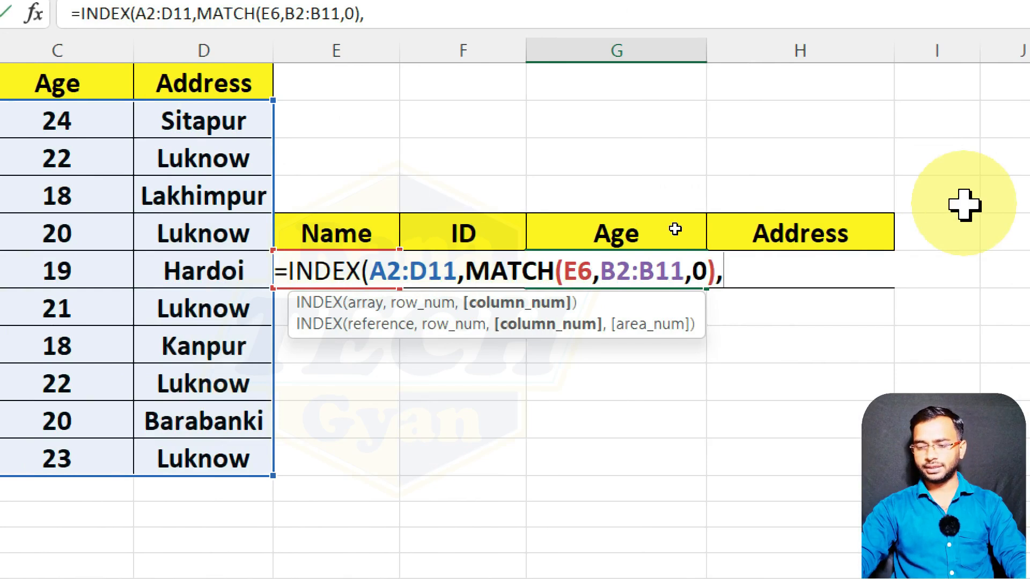
Set the INDEX column number to 3, complete the Age lookup formula and select G6 to review it.
text(3))
key(Return)
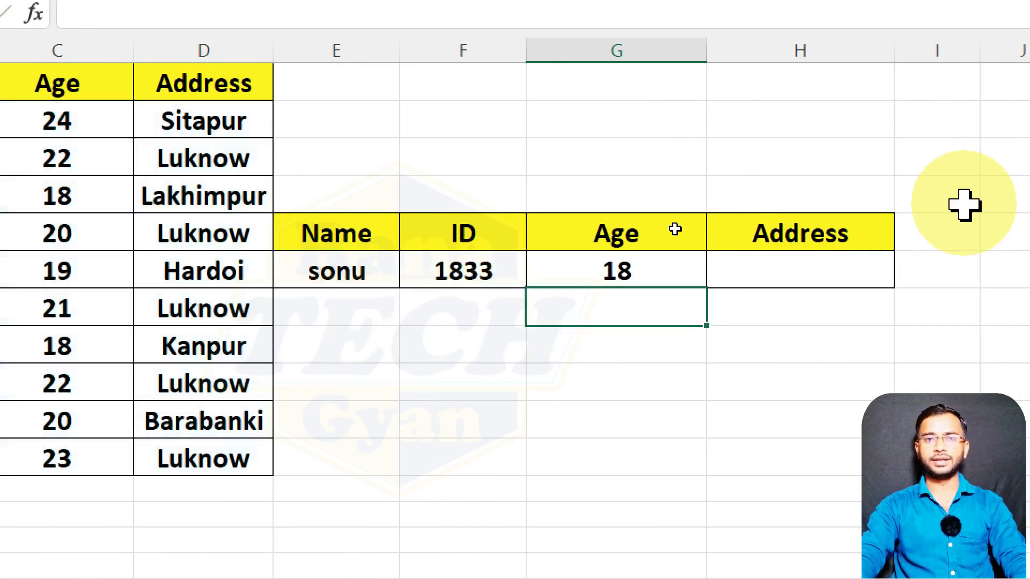
click(635, 271)
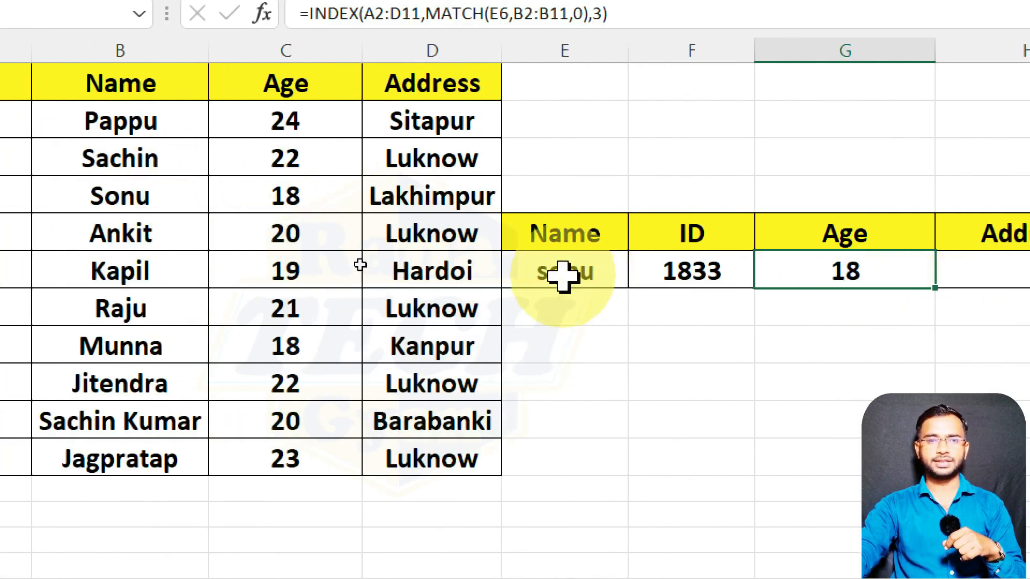
Test the ID and Age lookups by entering the fourth name of the source table in E6.
click(563, 274)
text(ankit)
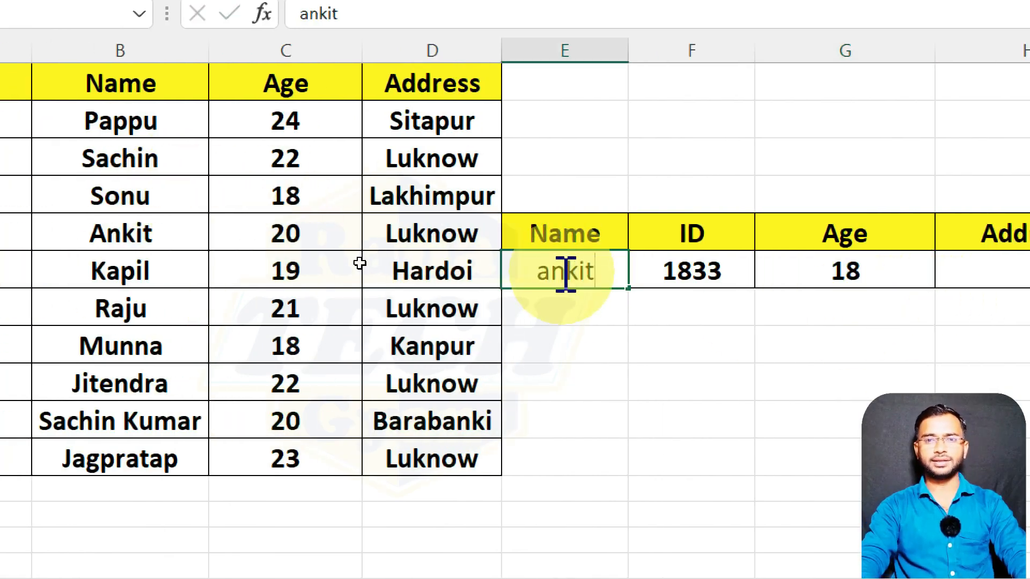
key(Return)
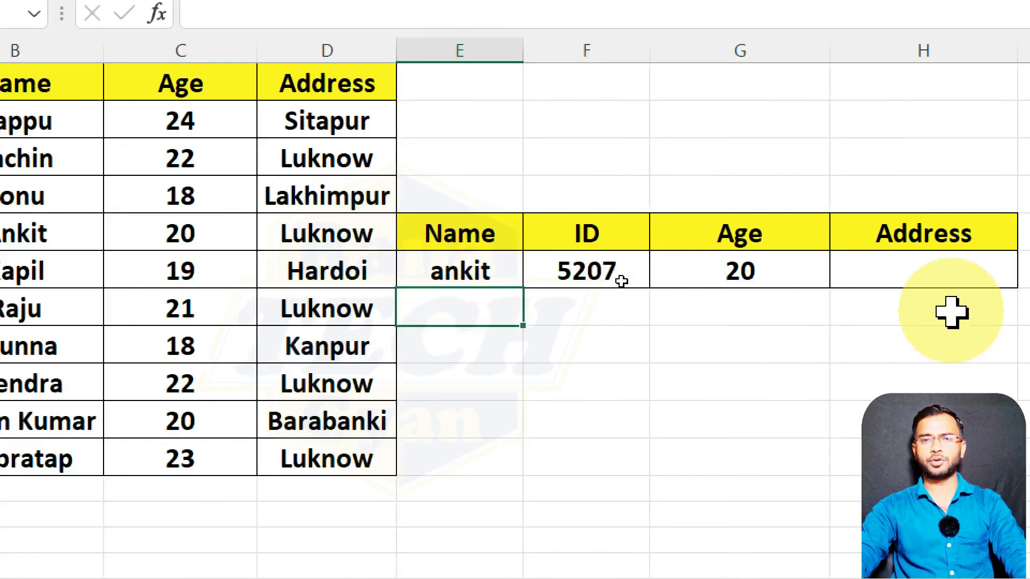
Start an INDEX formula in H6 under the Address heading, using A2:D11 as the array.
click(959, 270)
text(=)
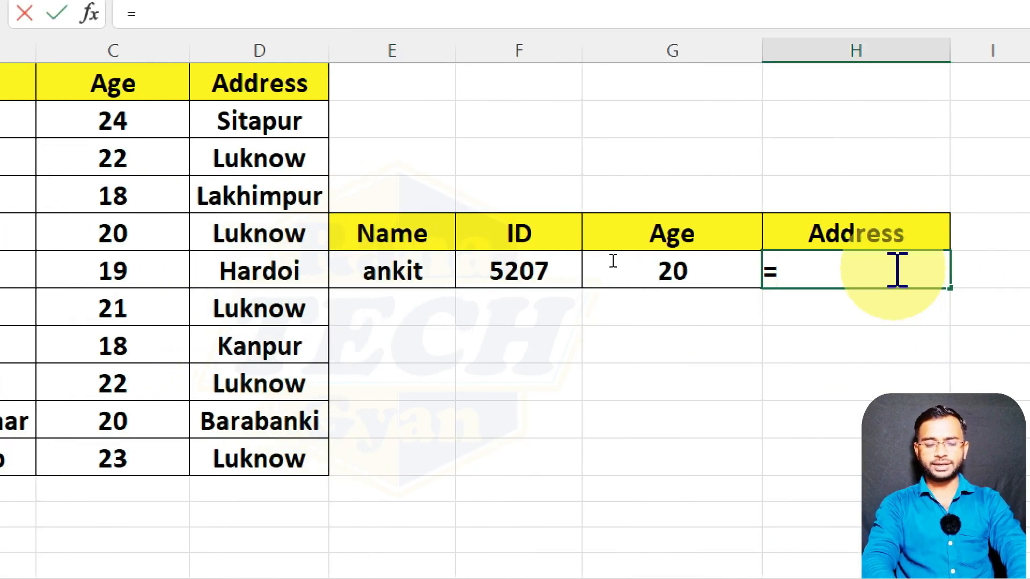
text(inde)
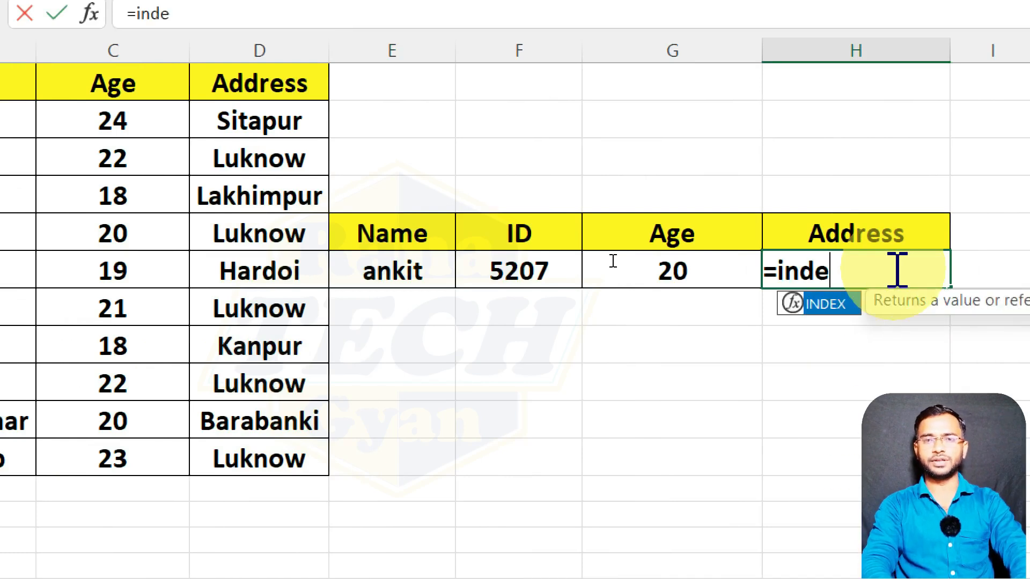
key(Tab)
drag(0, 123, 473, 500)
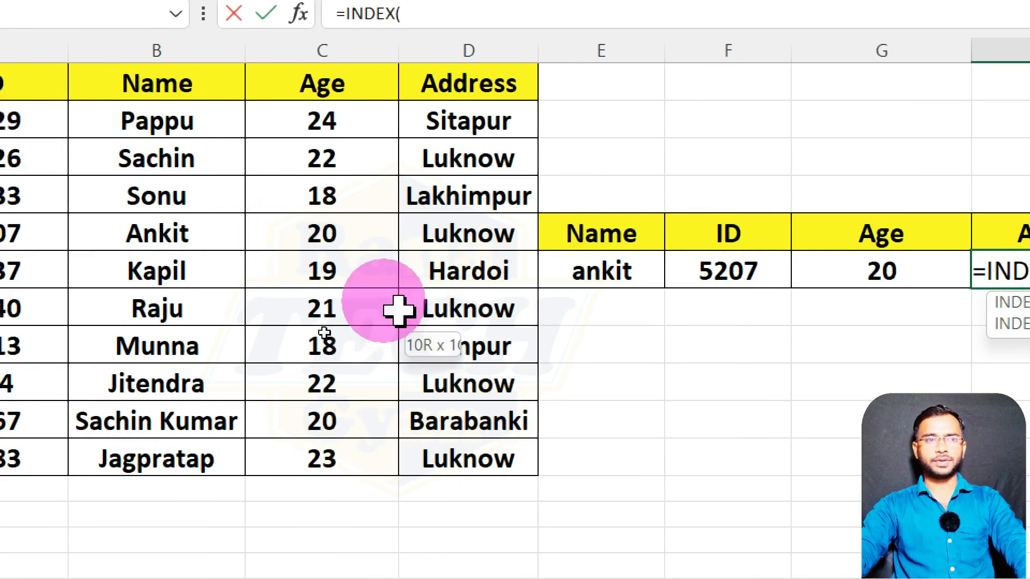
drag(564, 501, 515, 462)
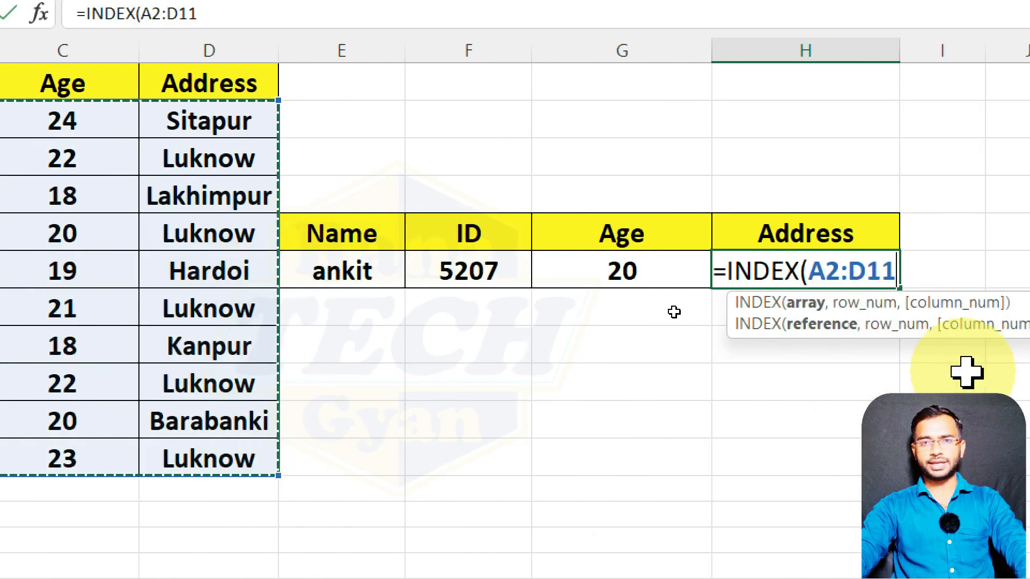
text(,)
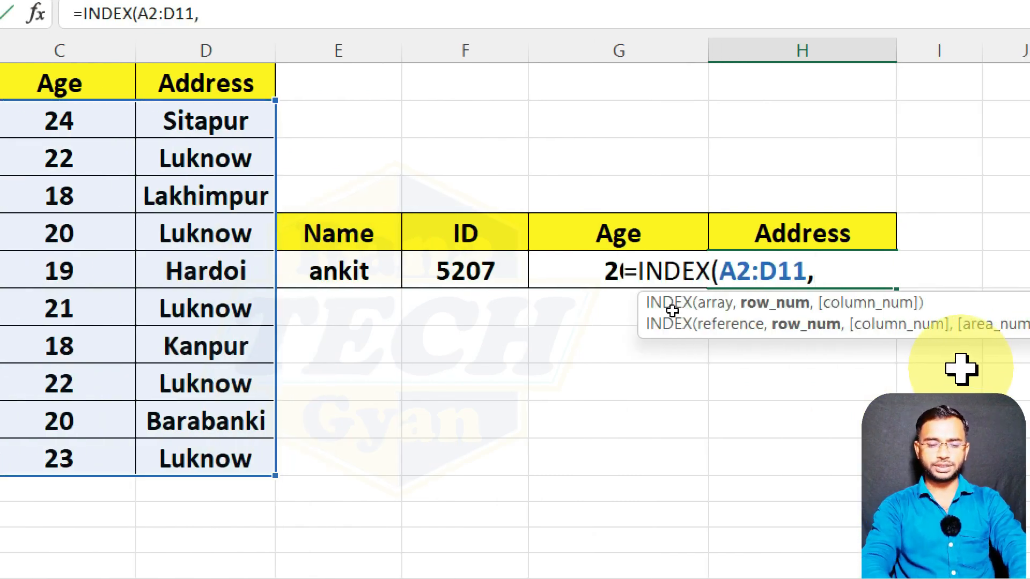
text(mathc)
Nest a MATCH function as the row number of the H6 formula, looking up E6 in B2:B11 with match type 0.
key(BackSpace)
key(BackSpace)
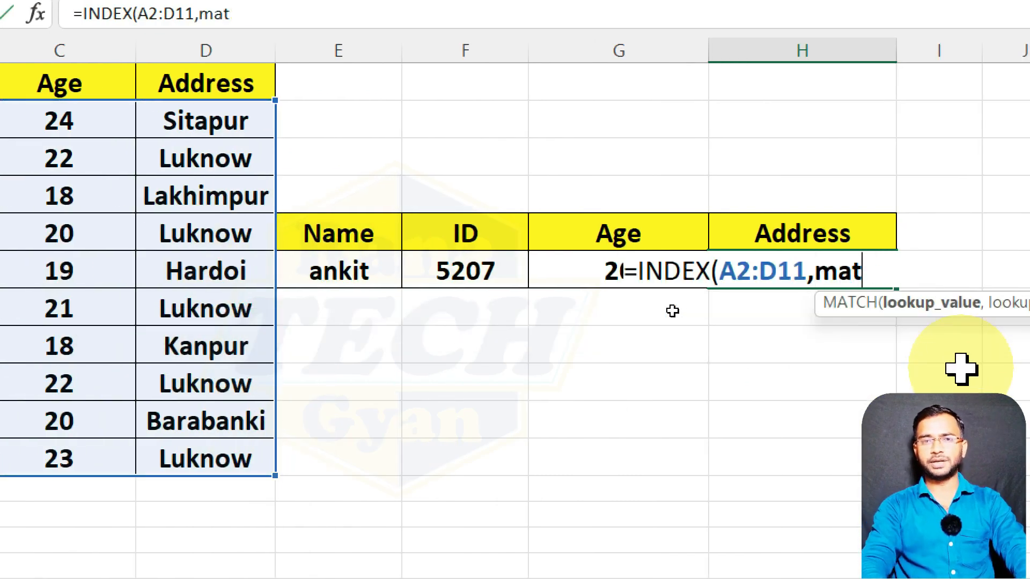
key(Tab)
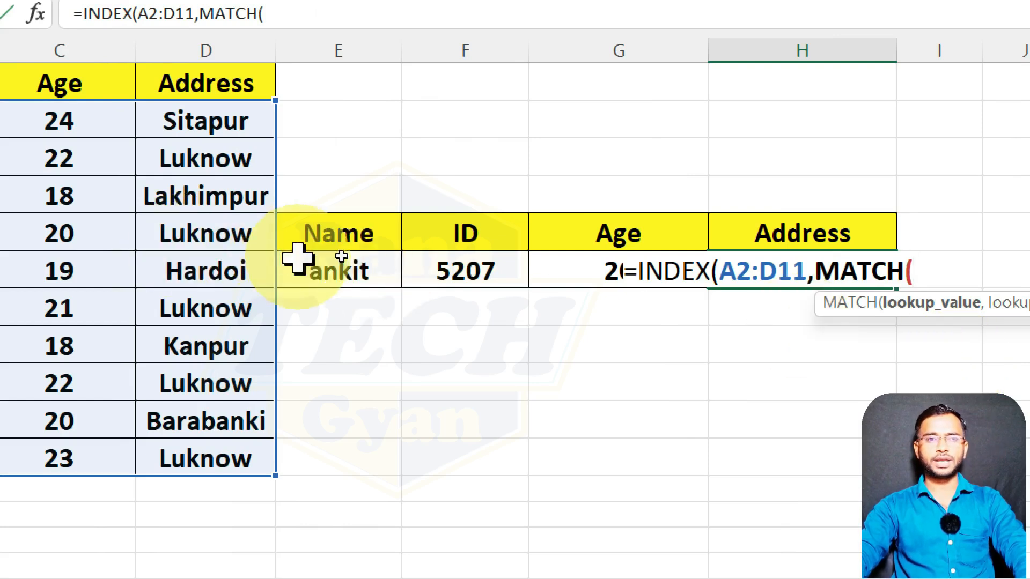
click(326, 270)
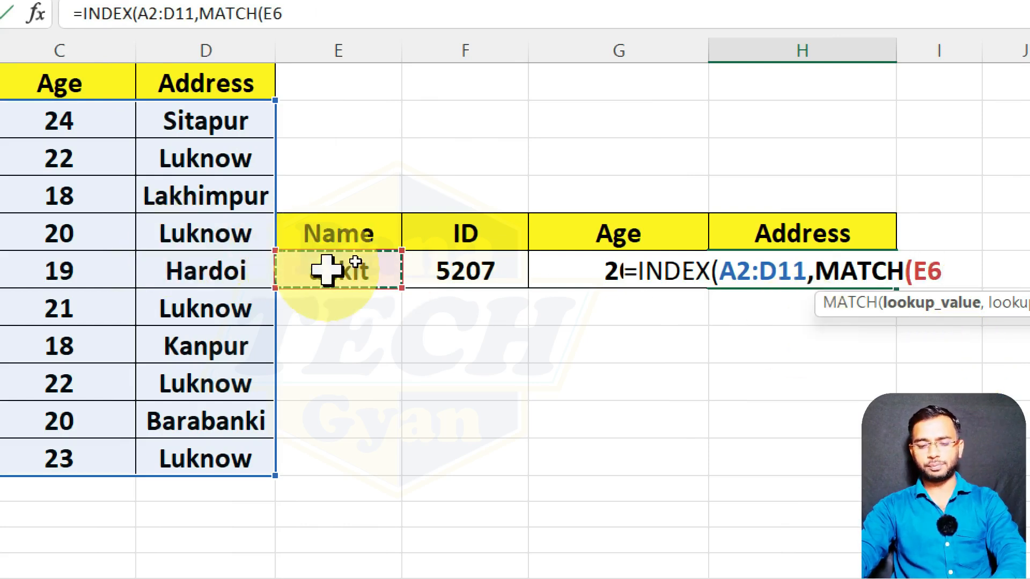
text(,)
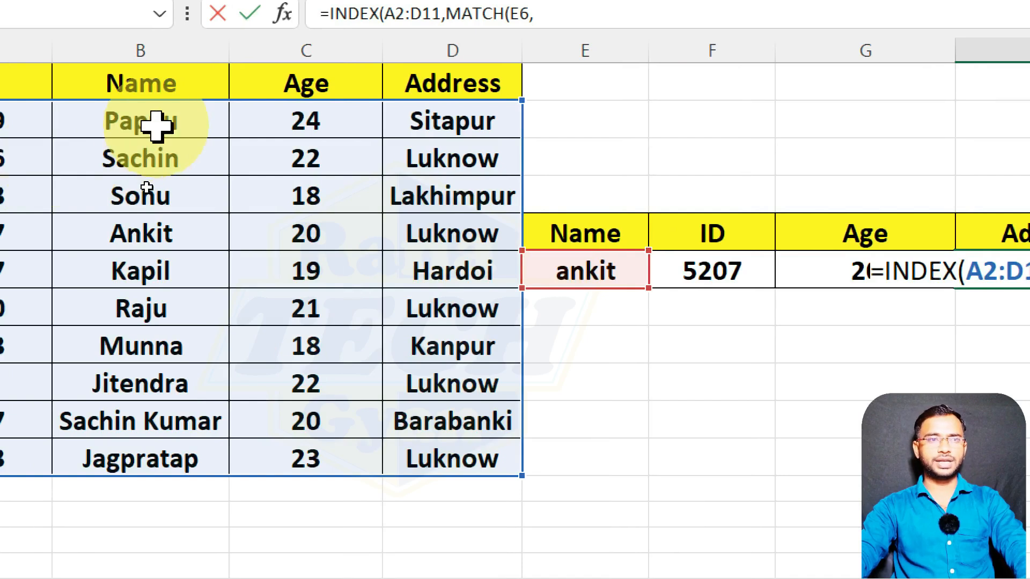
click(154, 125)
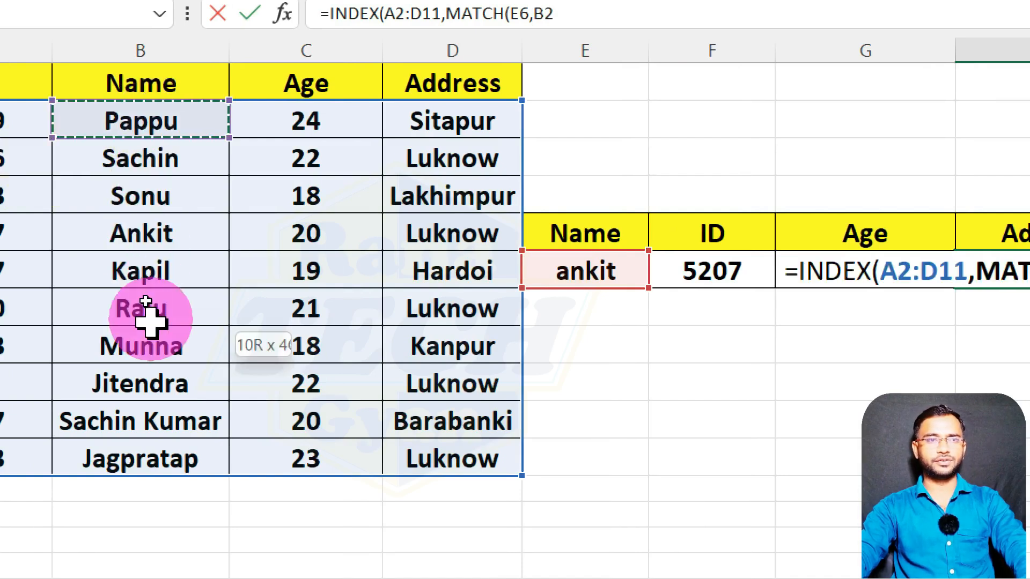
drag(151, 319, 154, 472)
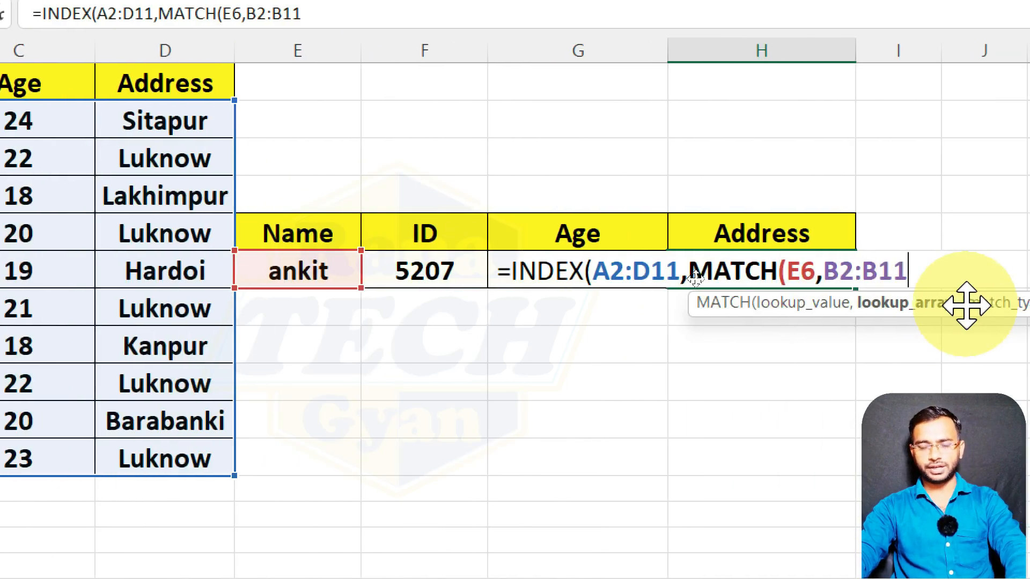
text(,)
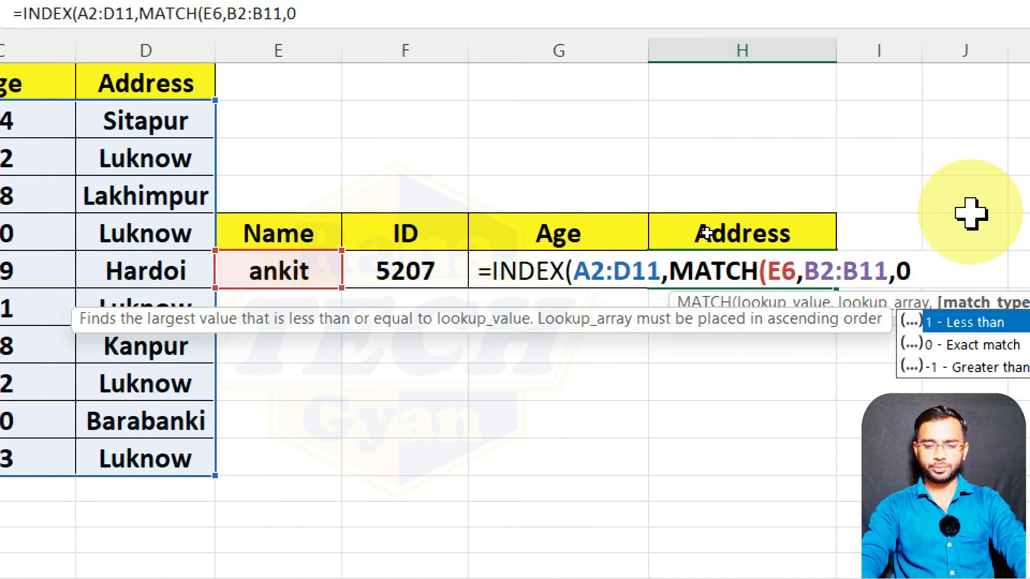
text(0))
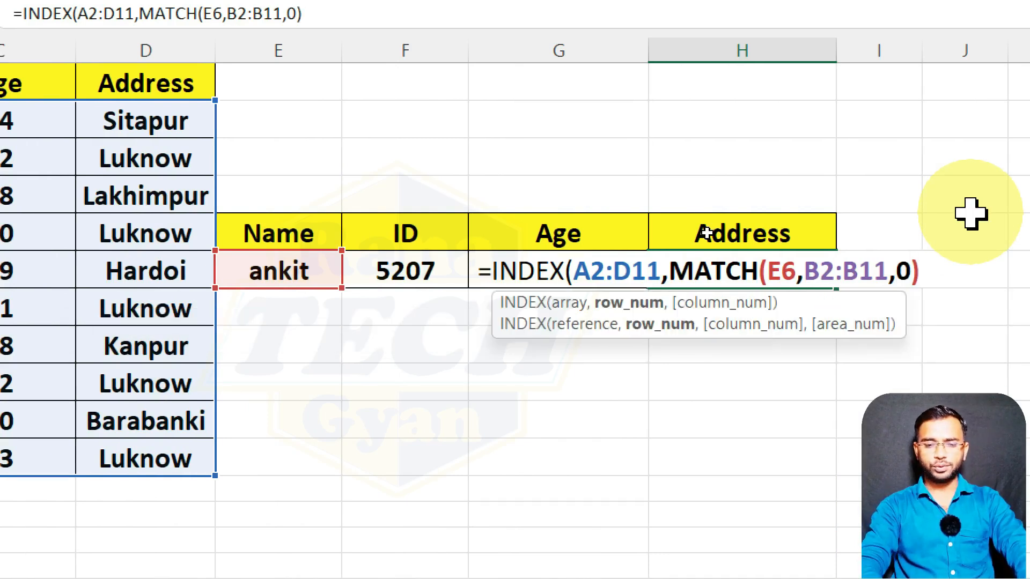
text(,)
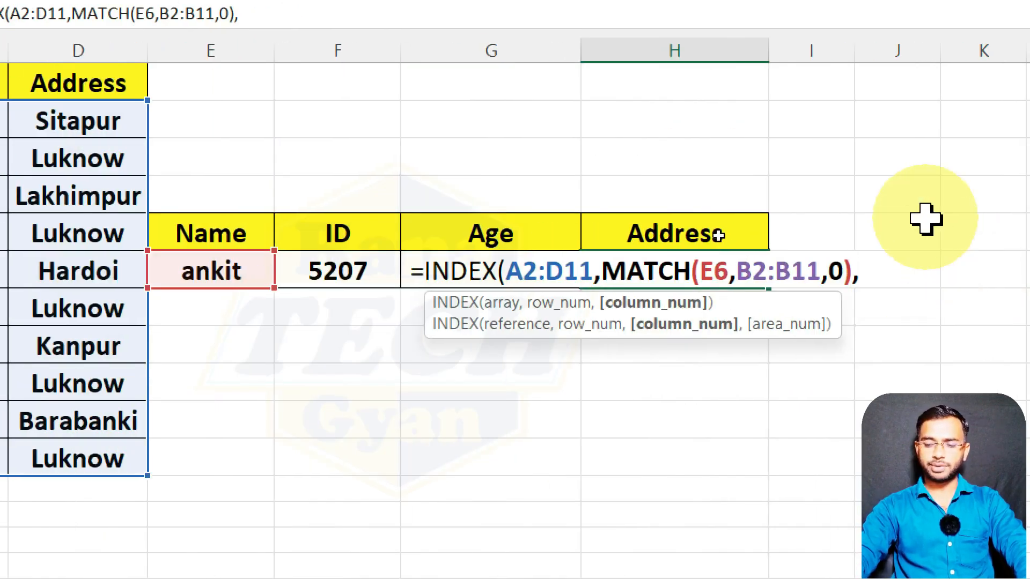
Set the INDEX column number to 4 and complete the Address lookup formula in H6.
text(4))
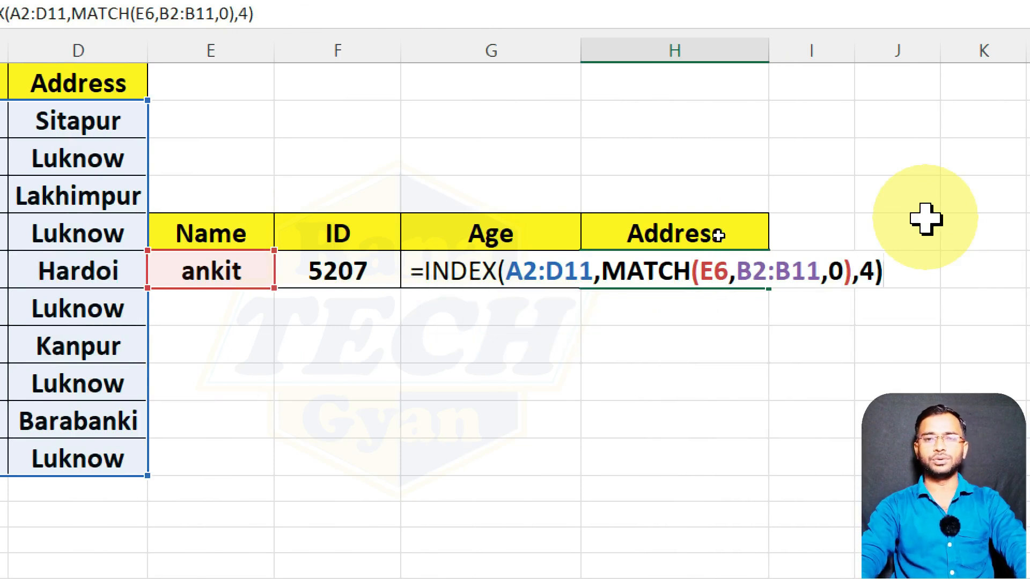
key(Return)
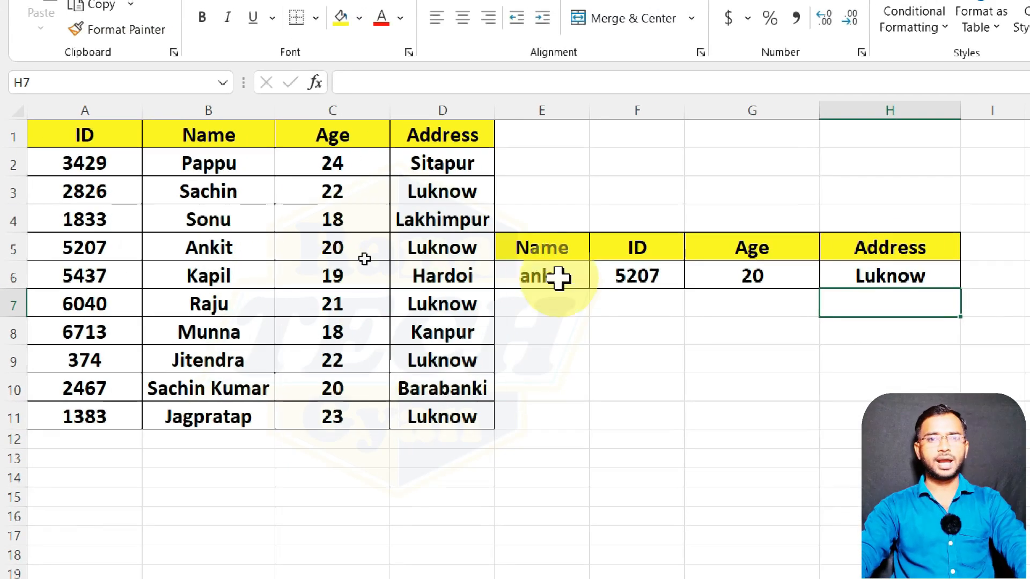
Test all three lookups by entering the sixth and seventh names of the source table in E6, one after the other.
click(636, 269)
text(raju)
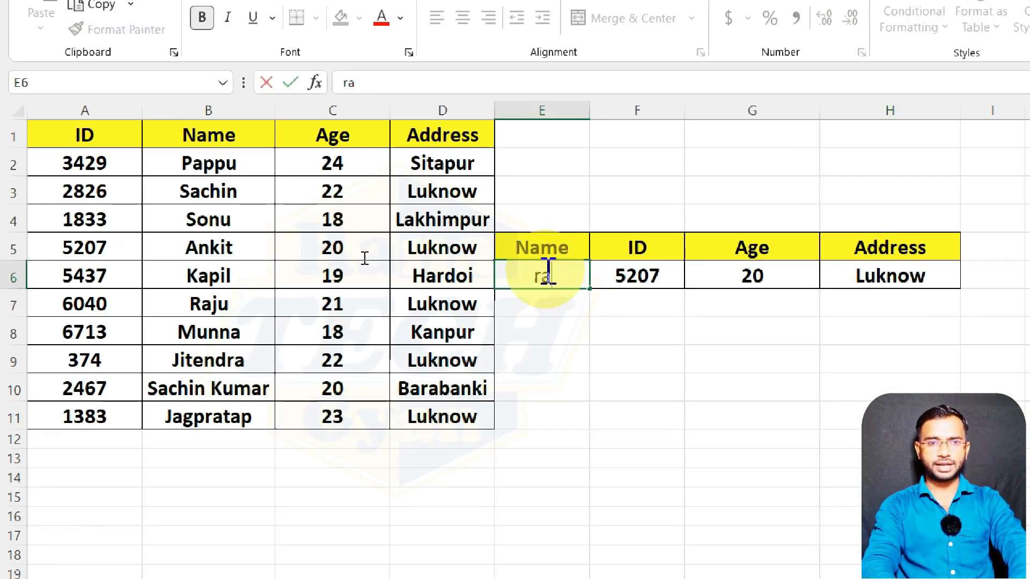
key(Return)
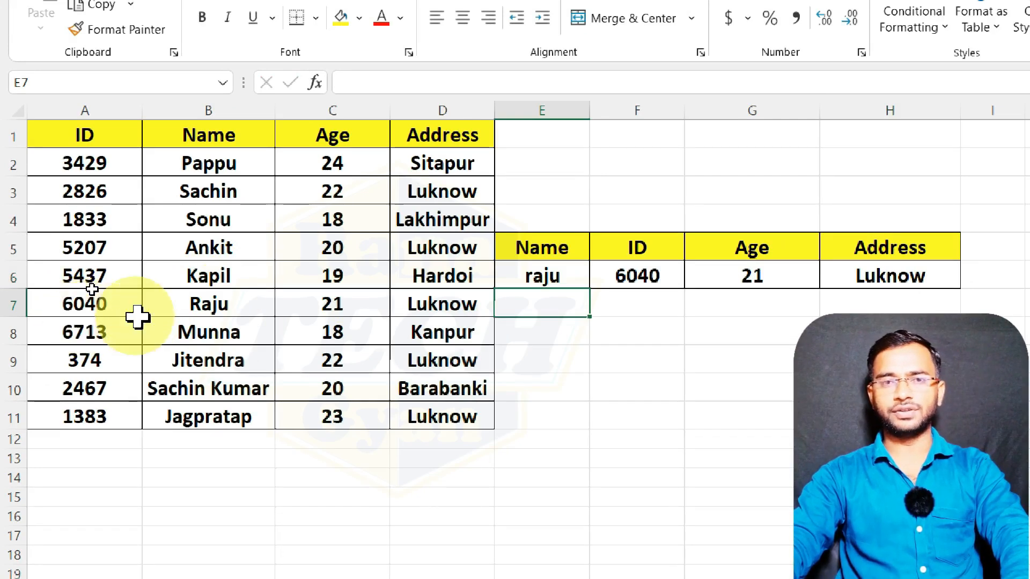
click(534, 270)
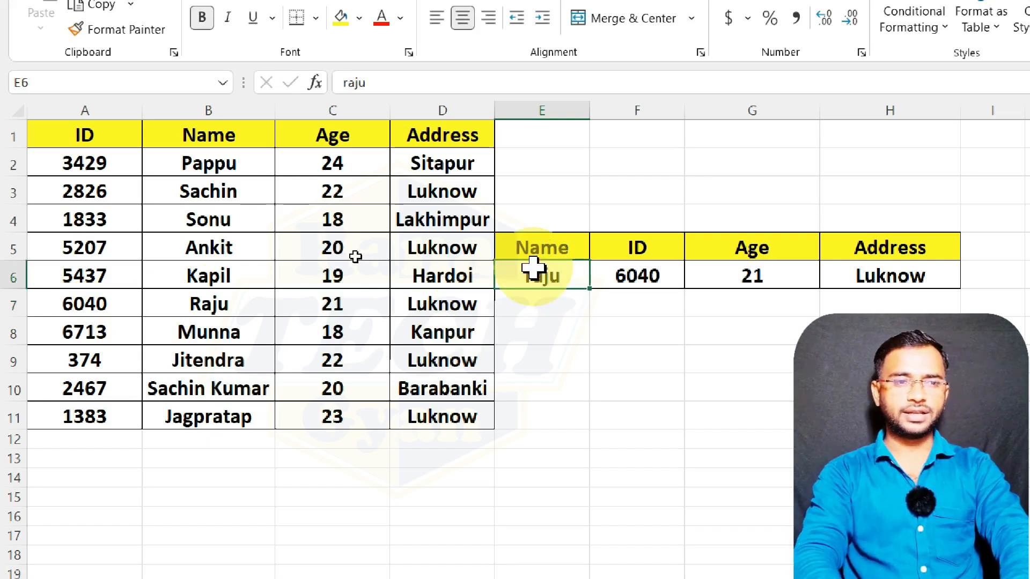
text(munna)
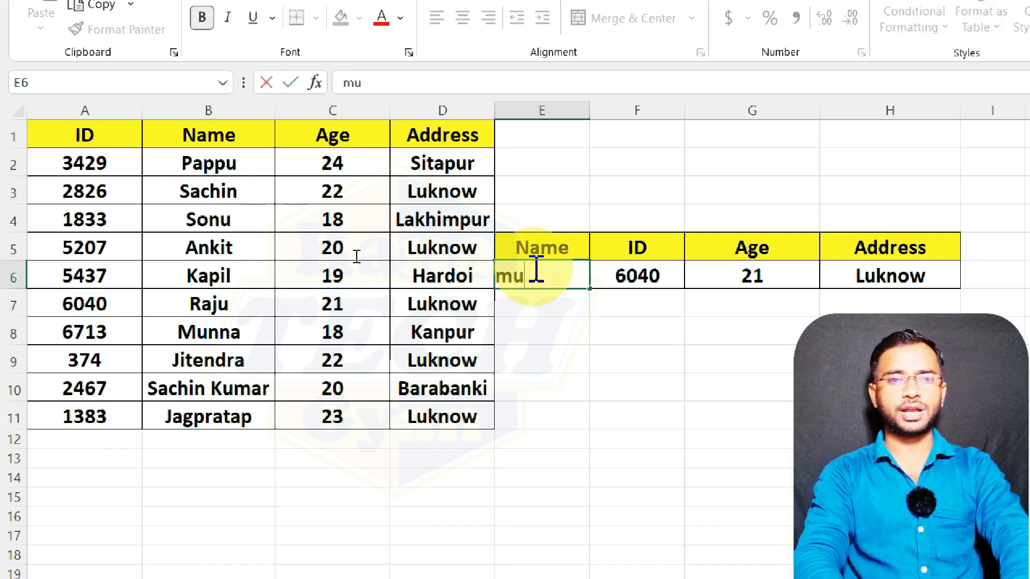
key(Return)
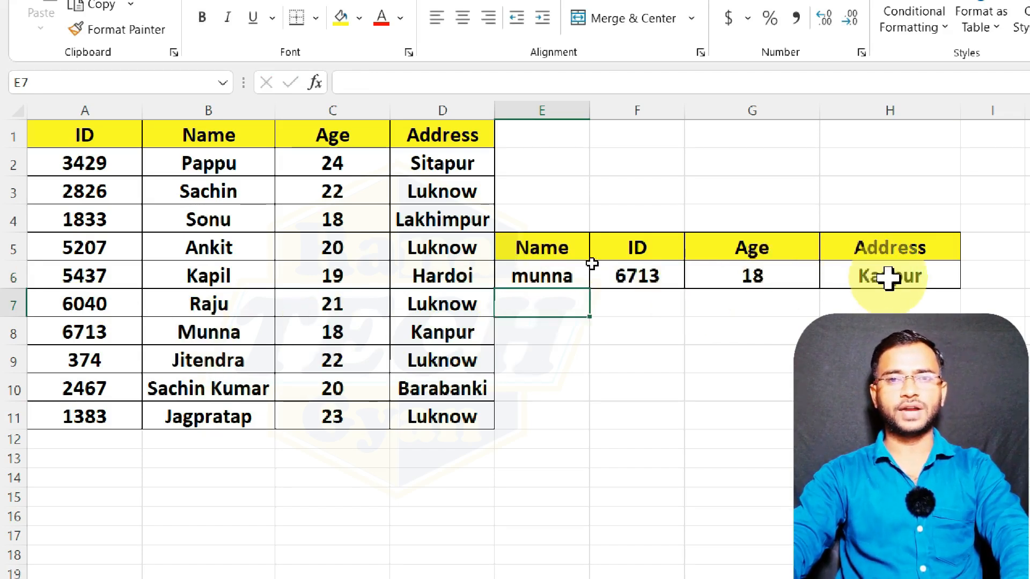
Clear E6, enter the seventh source name misspelled with one "n" missing, and reselect the cell.
click(536, 276)
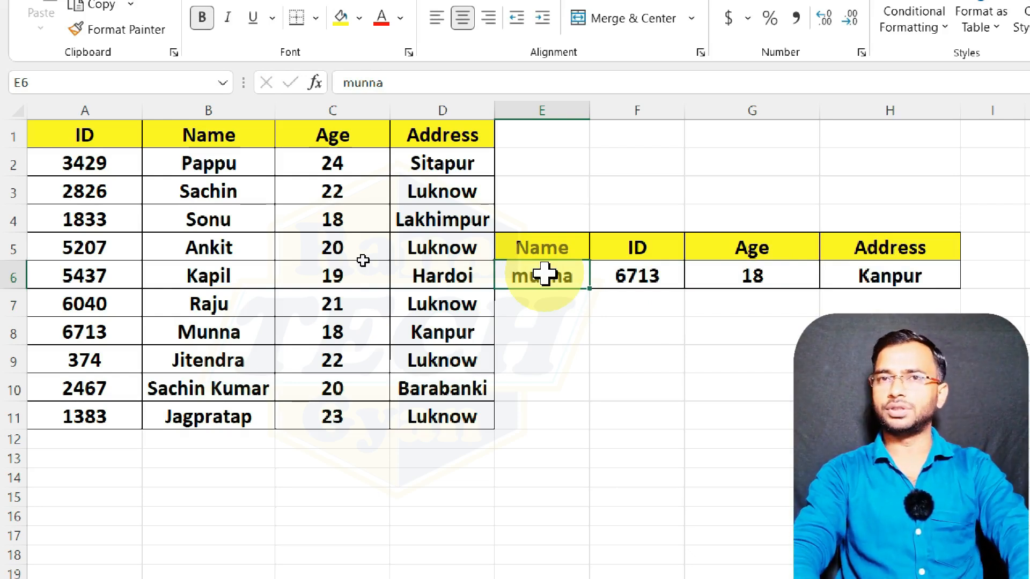
key(Delete)
text(mu)
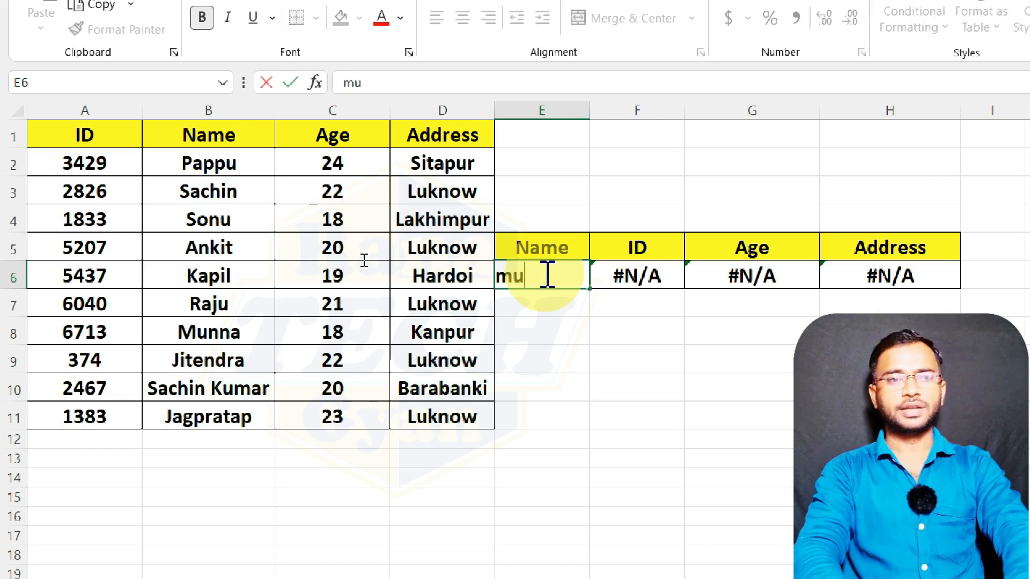
text(na)
key(Return)
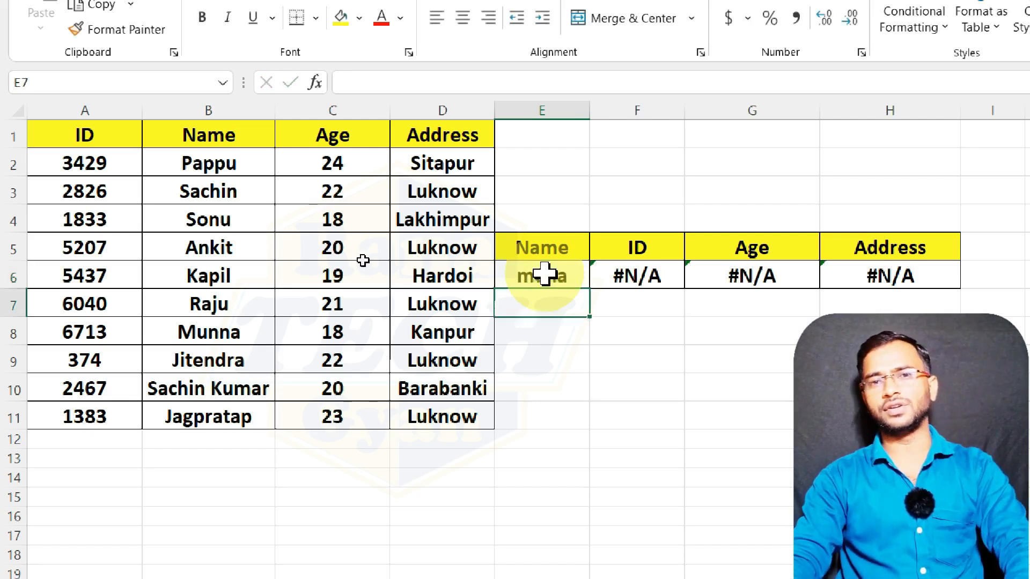
click(544, 274)
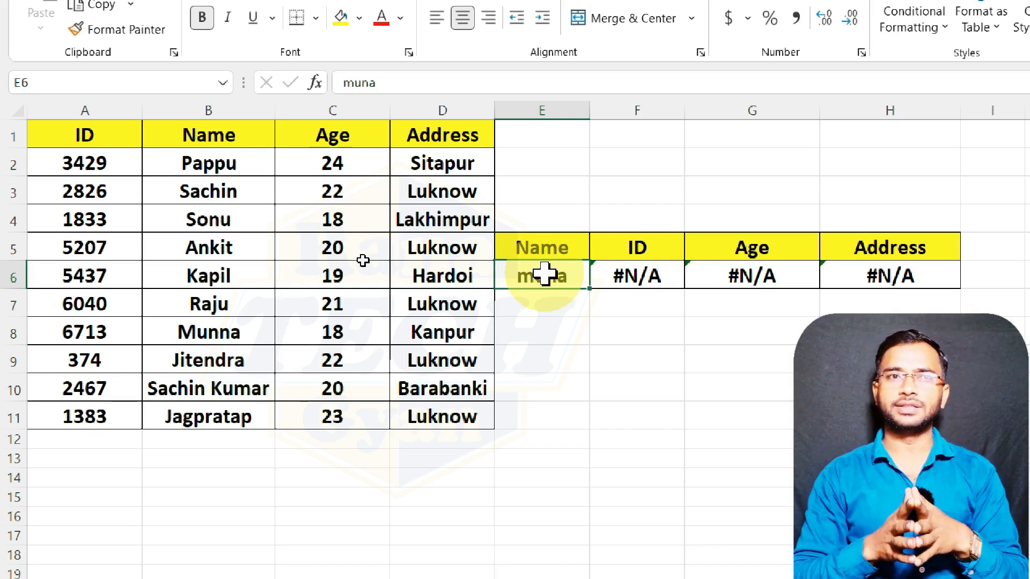
Correct the misspelled name in E6 to match the seventh name of the source table and reselect the cell.
double_click(545, 274)
key(BackSpace)
key(BackSpace)
text(nna)
key(Return)
click(545, 274)
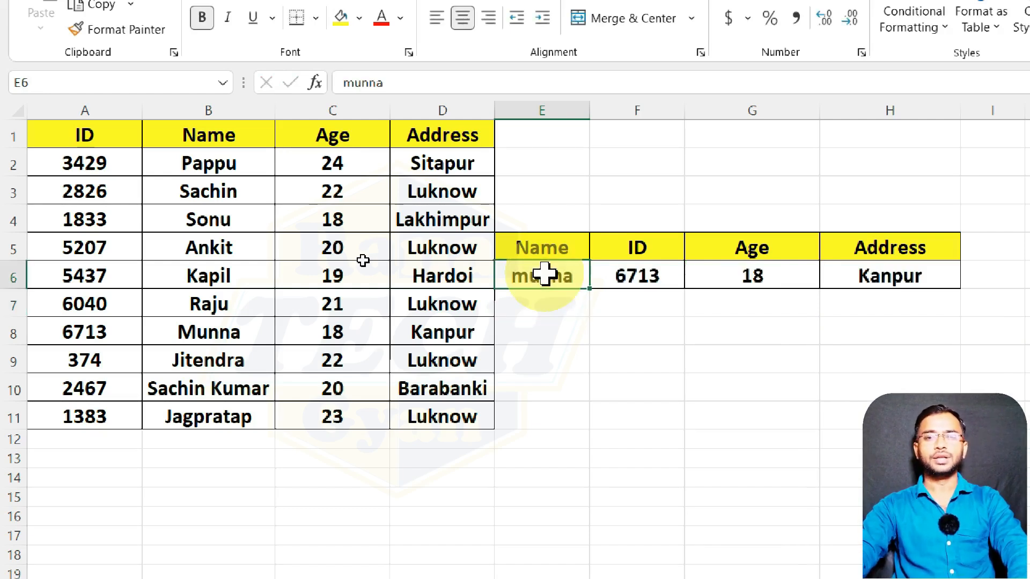
Clear E6 and apply List data validation to it with the names in $B$2:$B$11 as the source.
key(Delete)
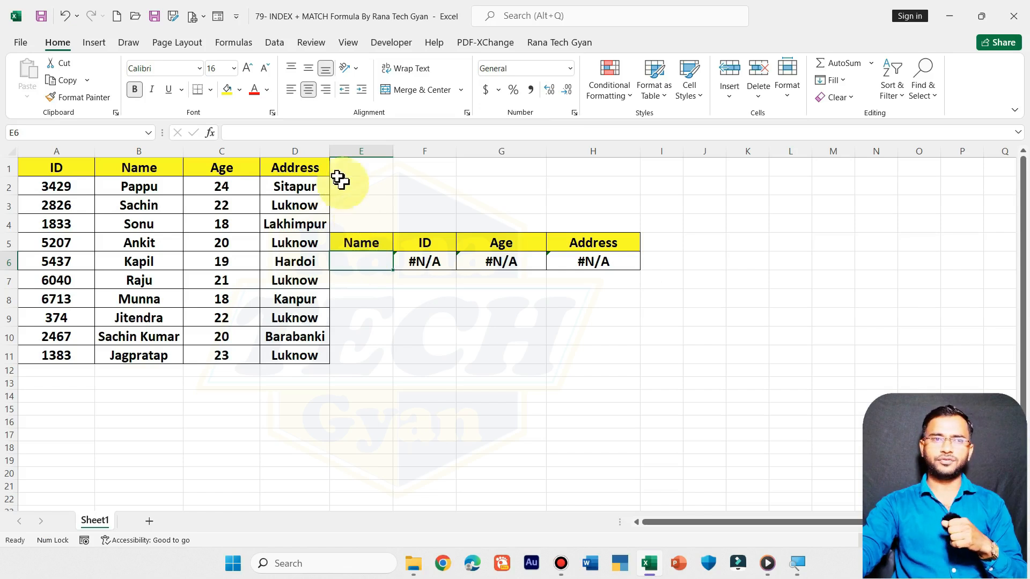
click(274, 46)
click(631, 99)
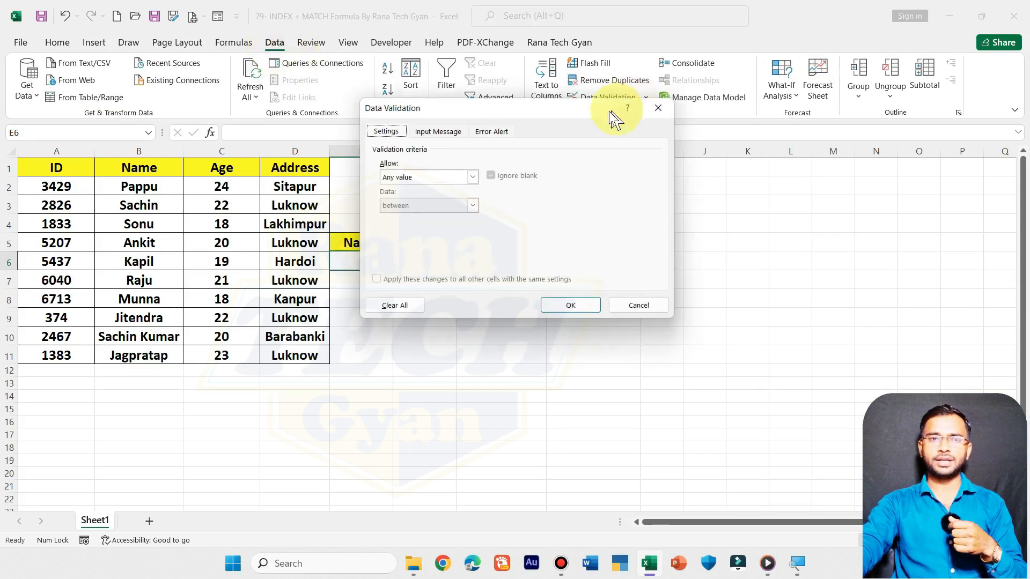
click(459, 177)
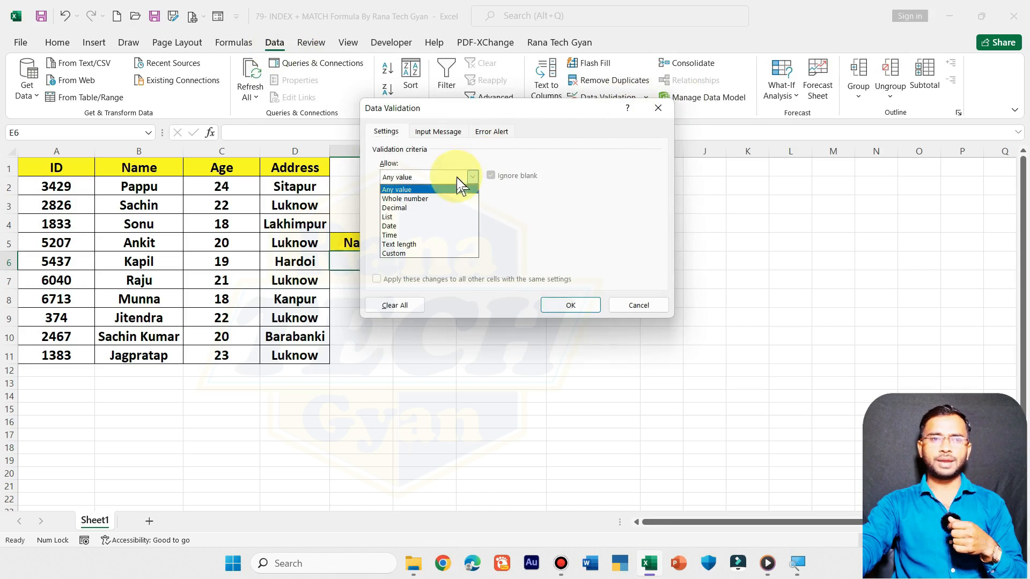
click(443, 217)
click(575, 233)
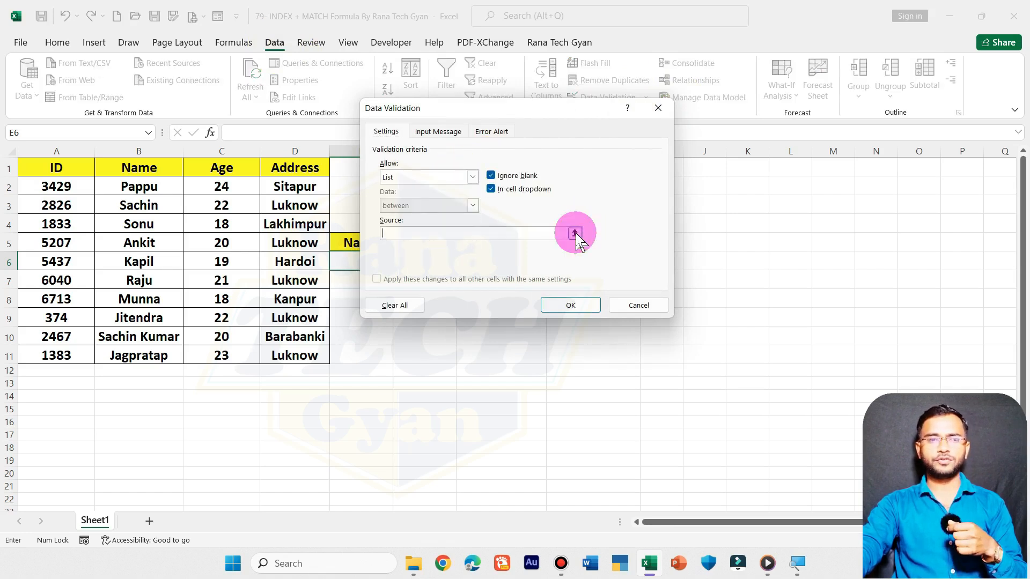
drag(139, 186, 138, 355)
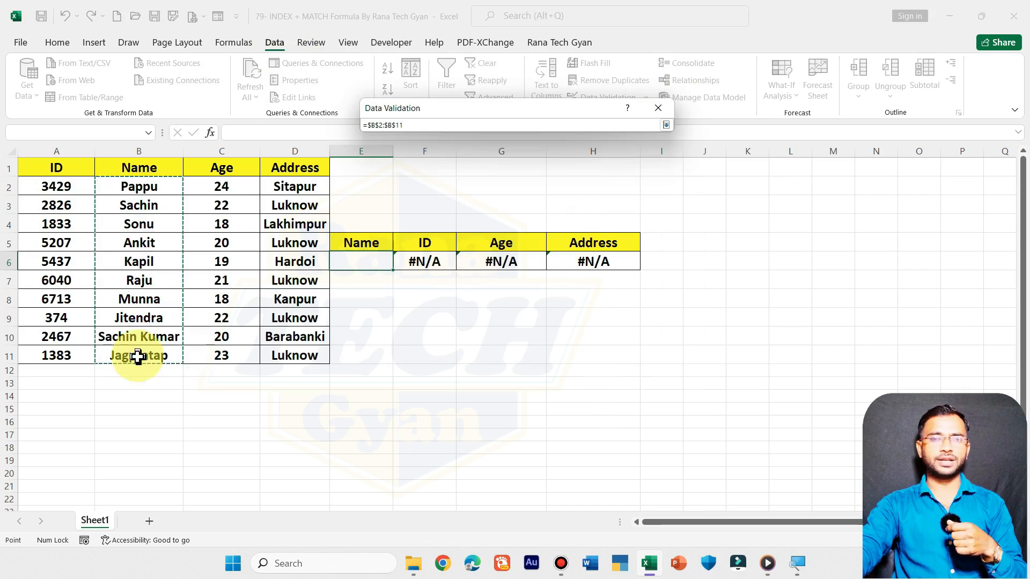
click(665, 124)
click(561, 301)
Test the E6 dropdown by choosing the third and the seventh source names, one after the other.
click(399, 263)
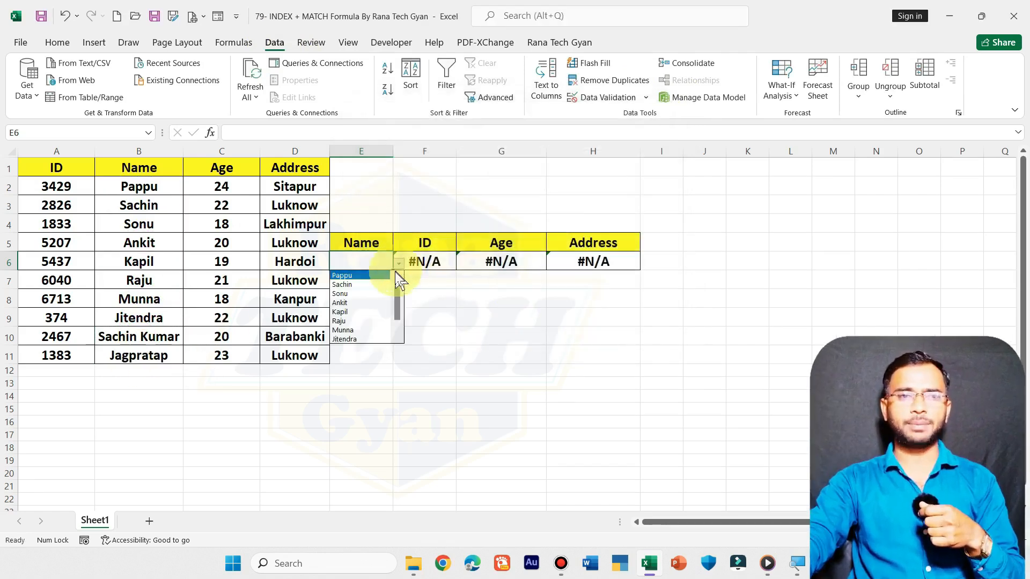
click(379, 295)
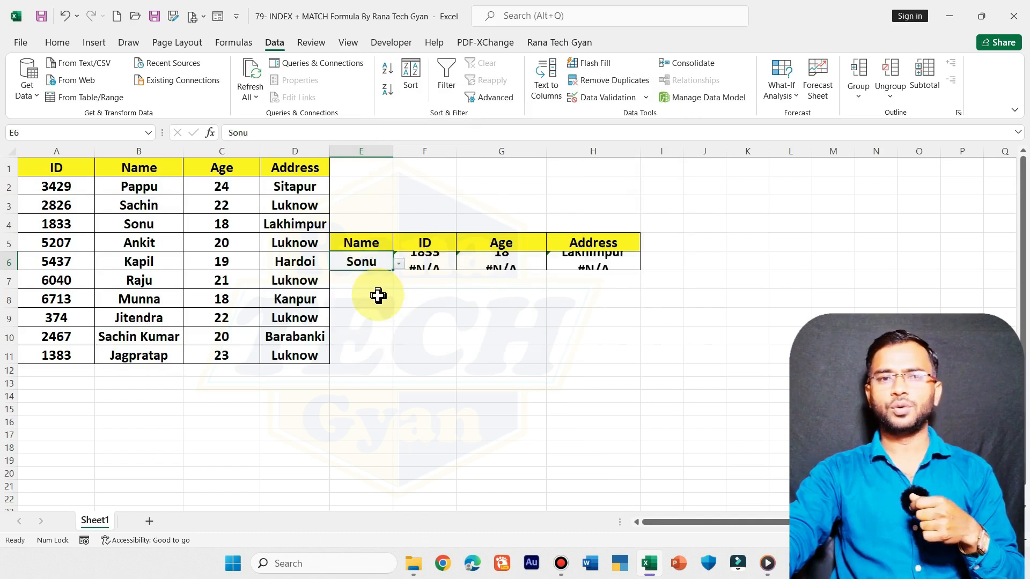
click(397, 264)
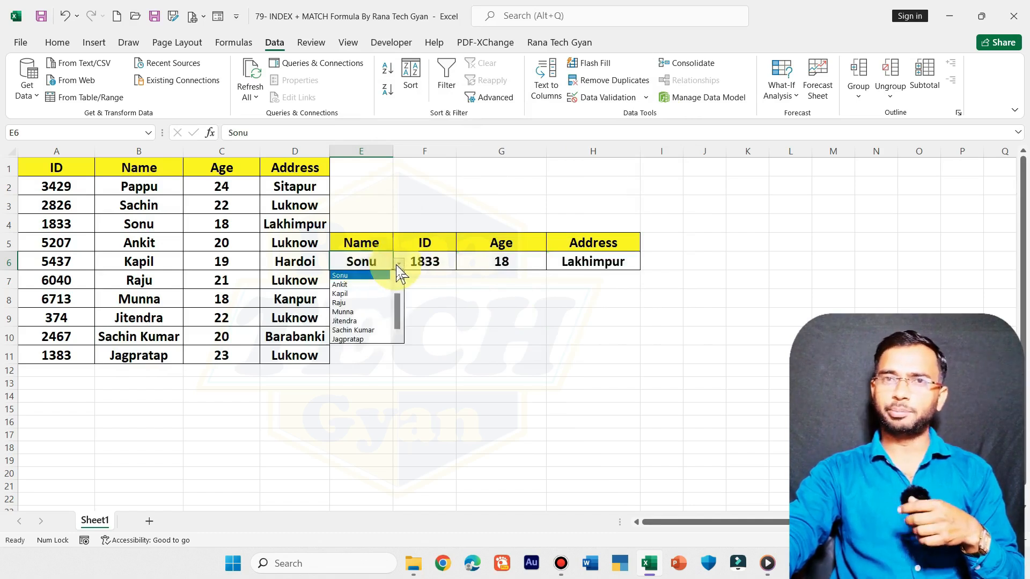
click(384, 312)
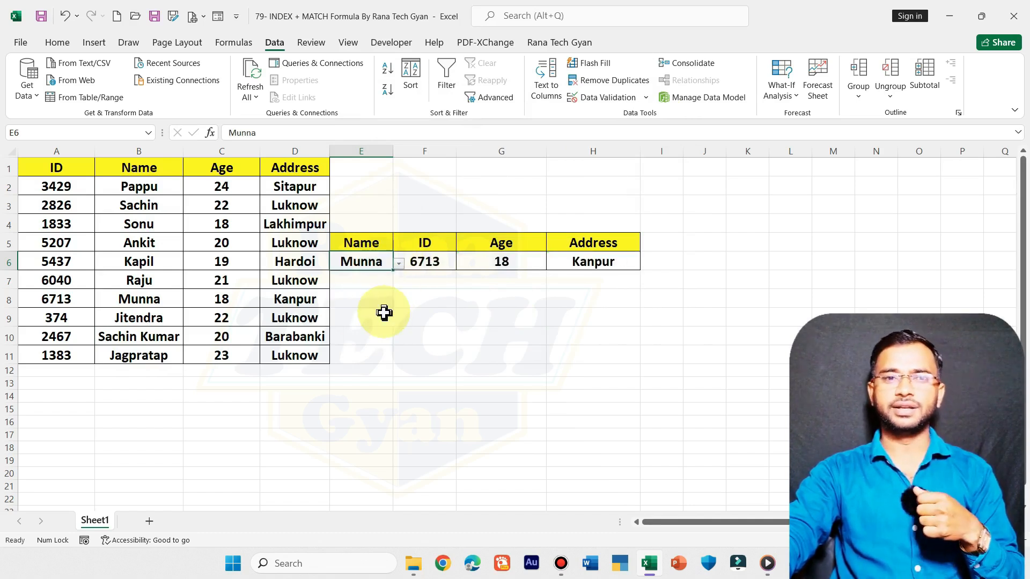
Replace the entry in E6 by manually entering the third source name in lowercase, and reselect the cell.
double_click(375, 261)
drag(375, 262, 328, 263)
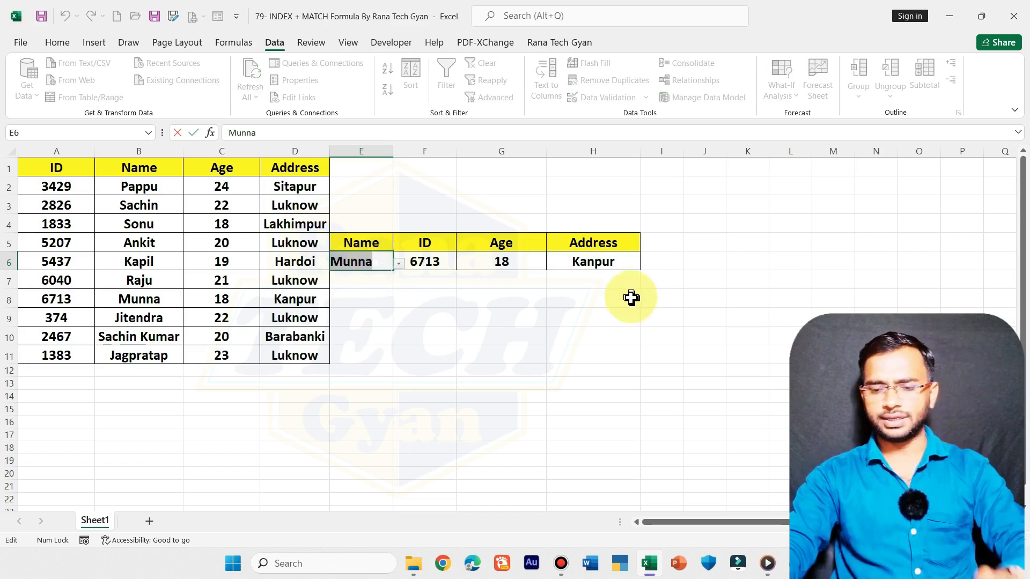
key(Delete)
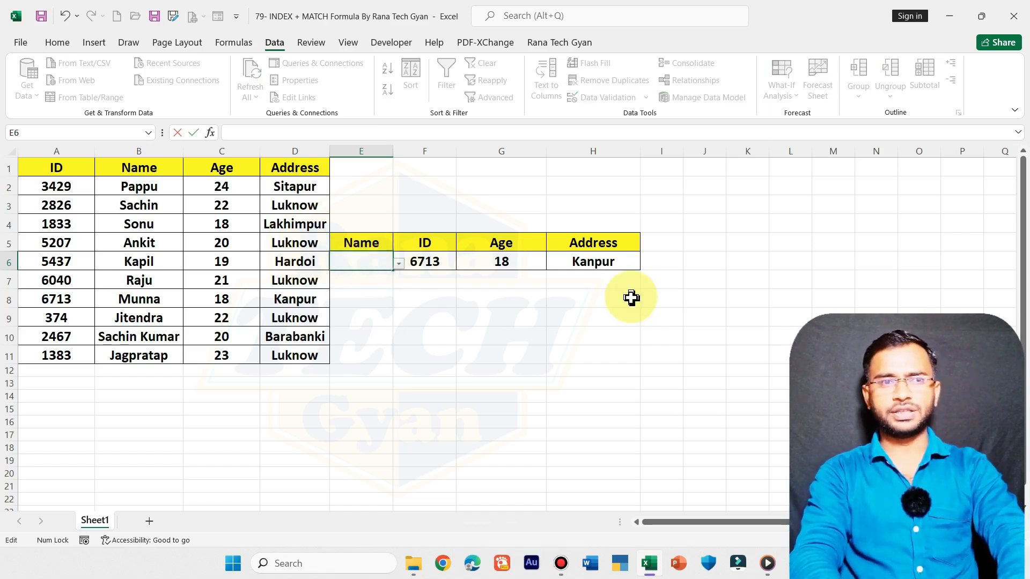
key(BackSpace)
text(sonu)
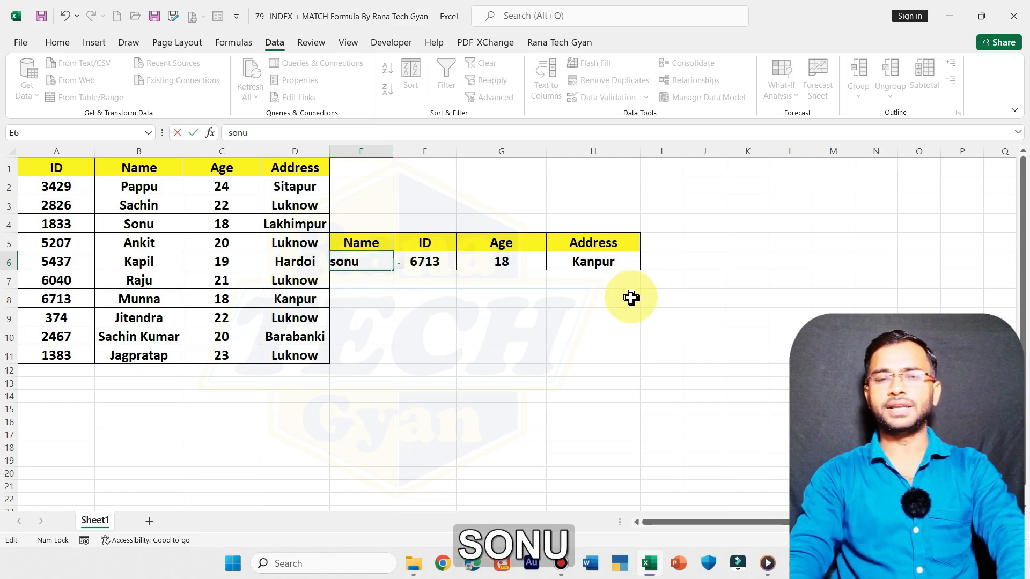
key(Return)
click(383, 267)
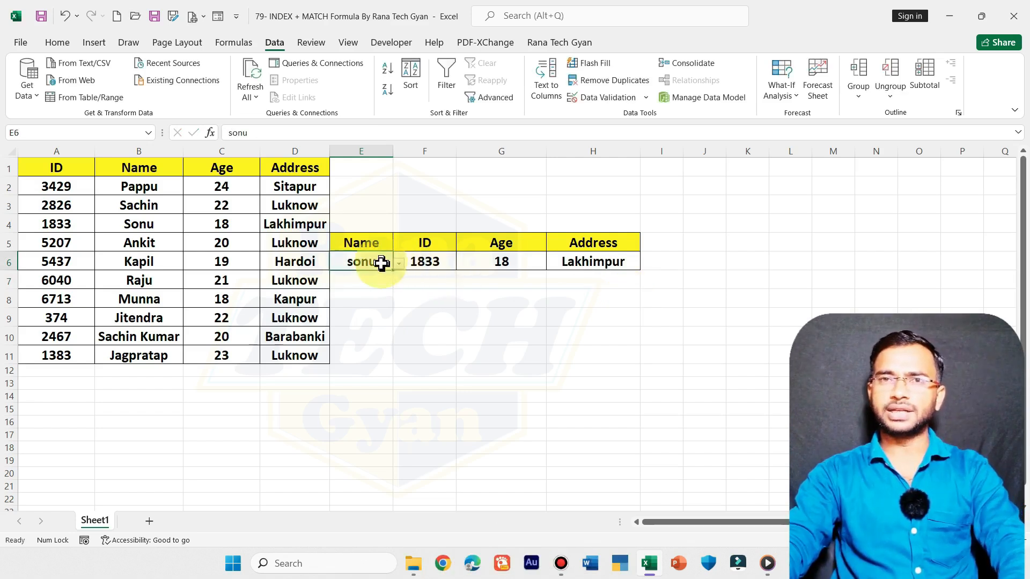
Choose the eighth name of the source table from the E6 dropdown list.
click(400, 264)
mouse_move(398, 304)
mouse_down()
mouse_move(398, 281)
mouse_move(397, 320)
mouse_up()
click(365, 322)
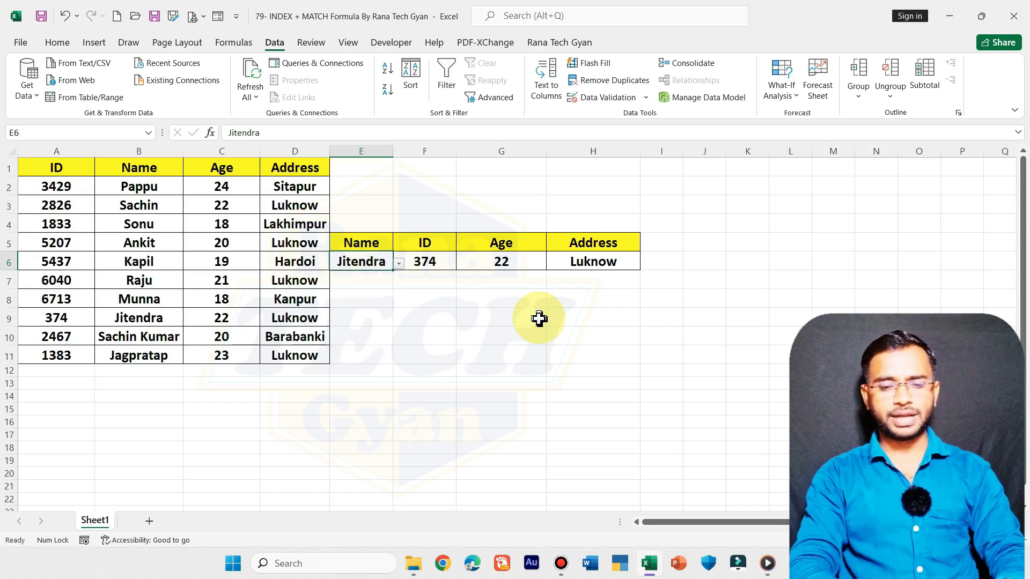
key(super+d)
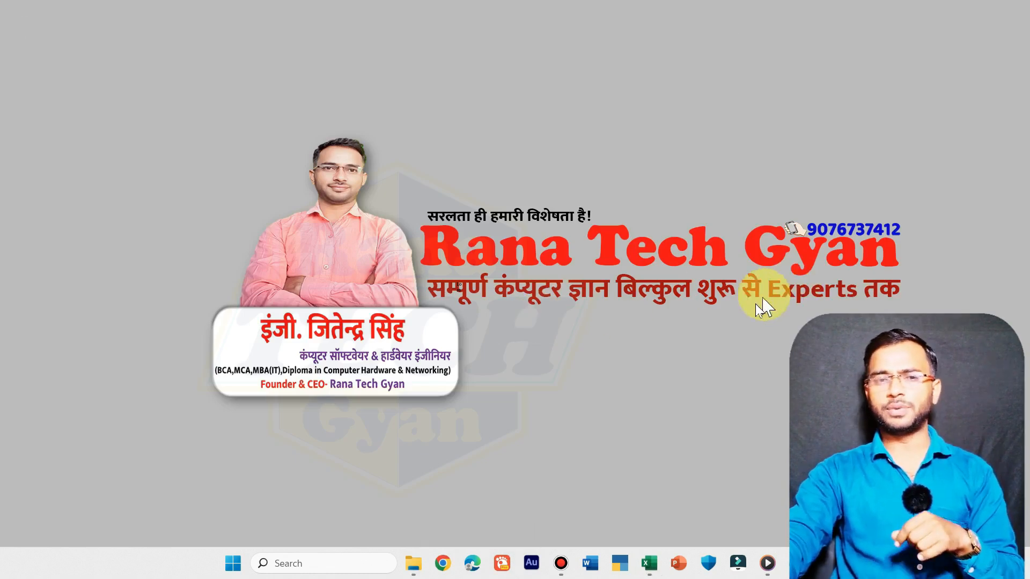
click(649, 562)
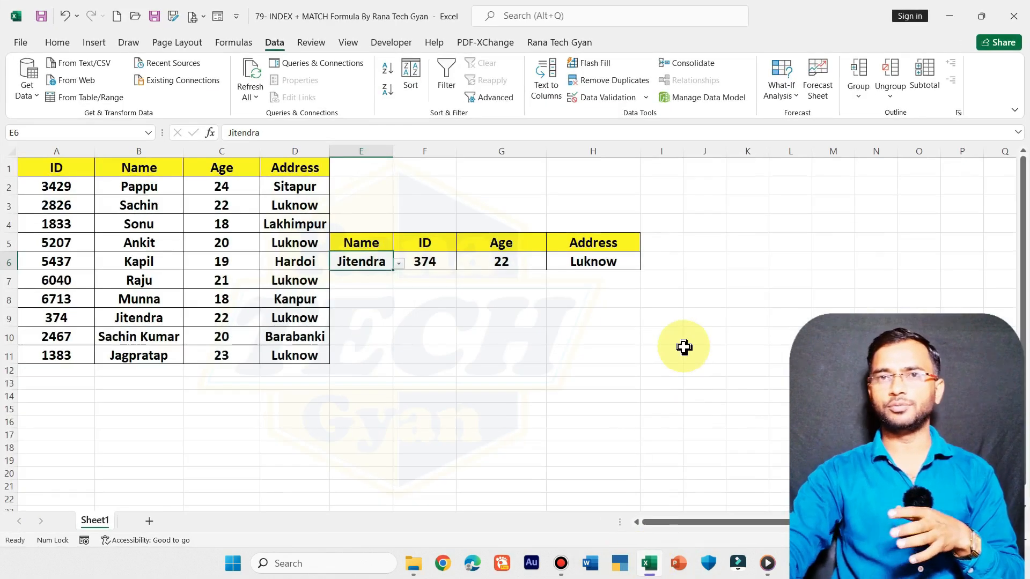